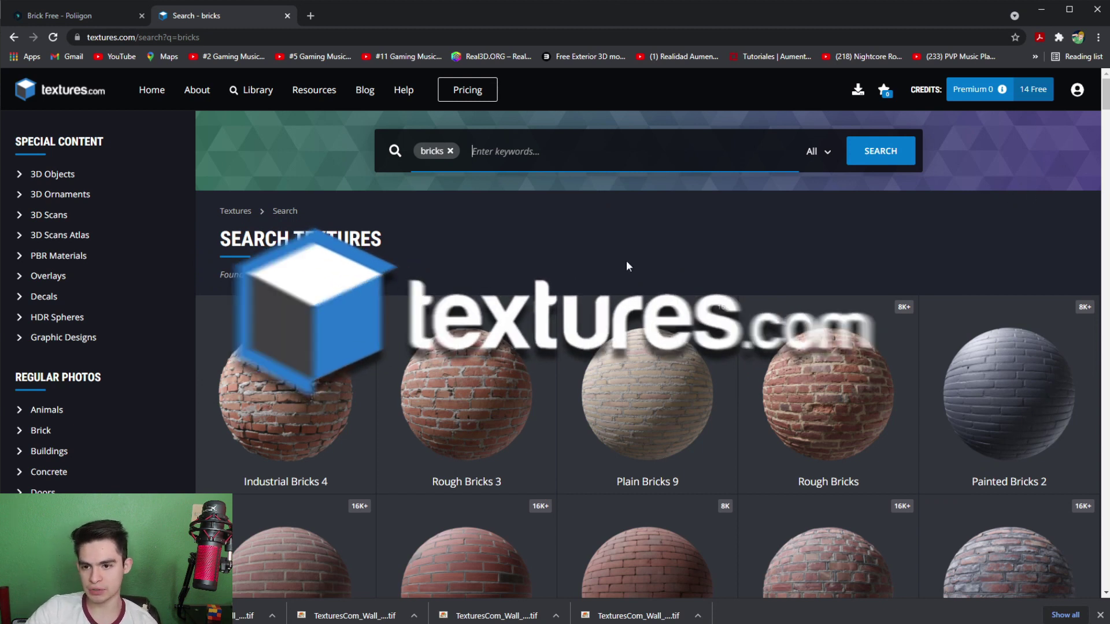
Look through the bricks search results, open the 3D Scanned Brick Wall - 2x2 meters texture and examine its flat maps
scroll(820, 422, "down", 15)
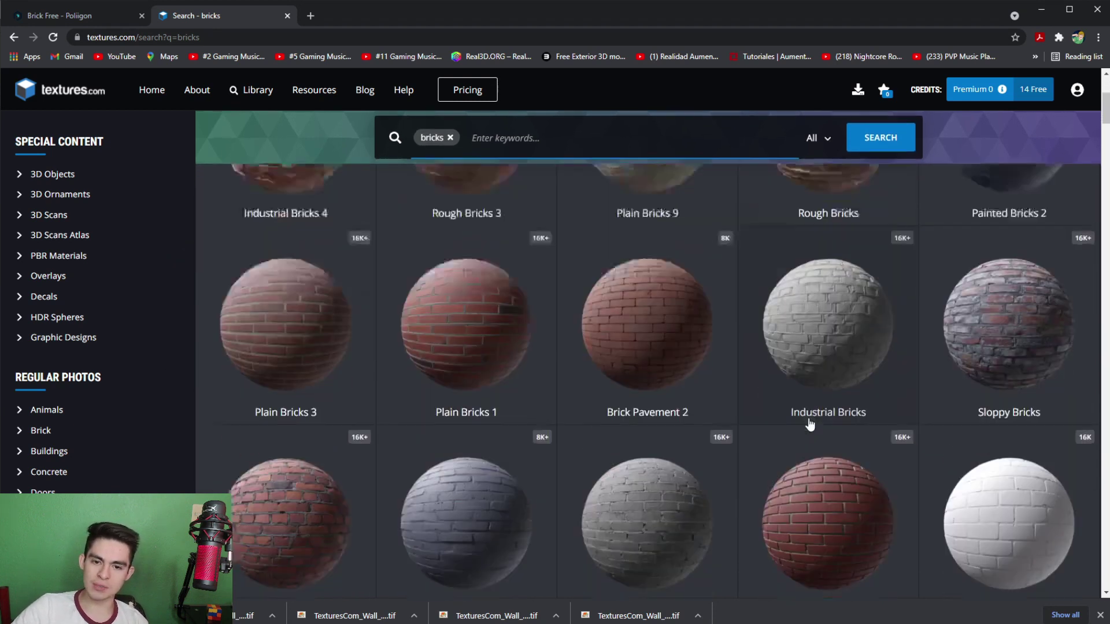
scroll(715, 469, "up", 4)
scroll(715, 470, "up", 10)
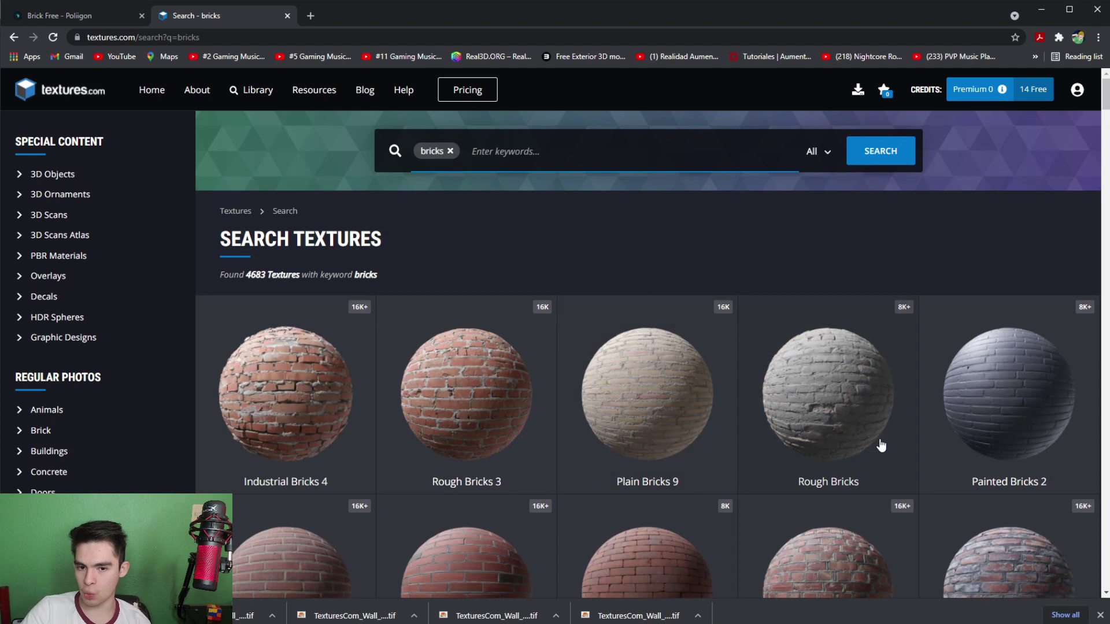
left_click(785, 378)
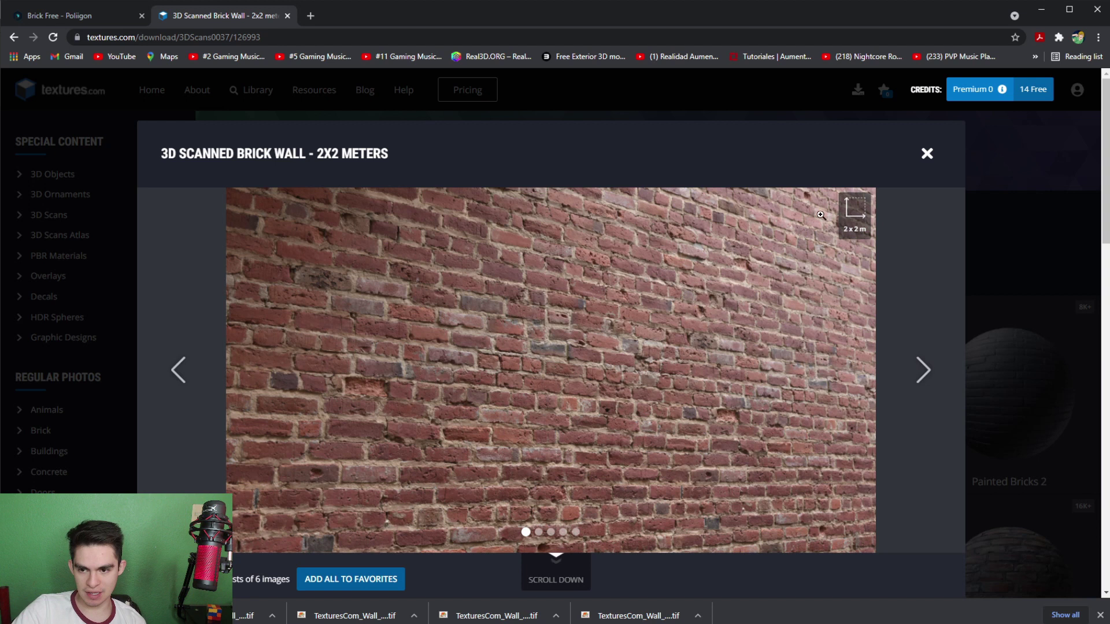
scroll(719, 328, "down", 4)
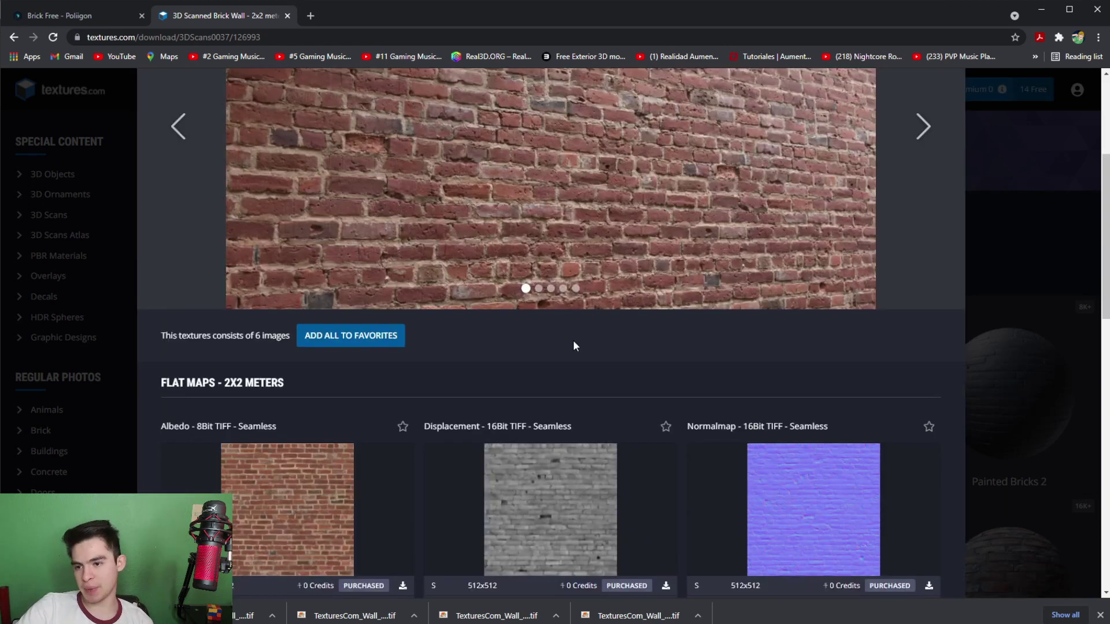
scroll(574, 327, "down", 6)
scroll(581, 352, "up", 1)
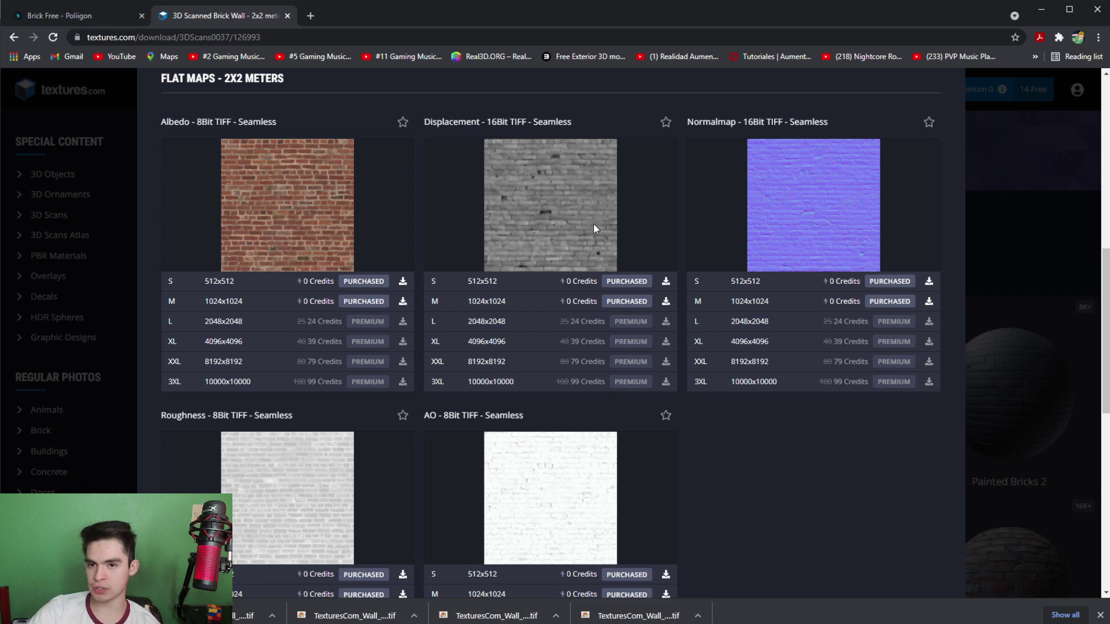
scroll(593, 223, "up", 1)
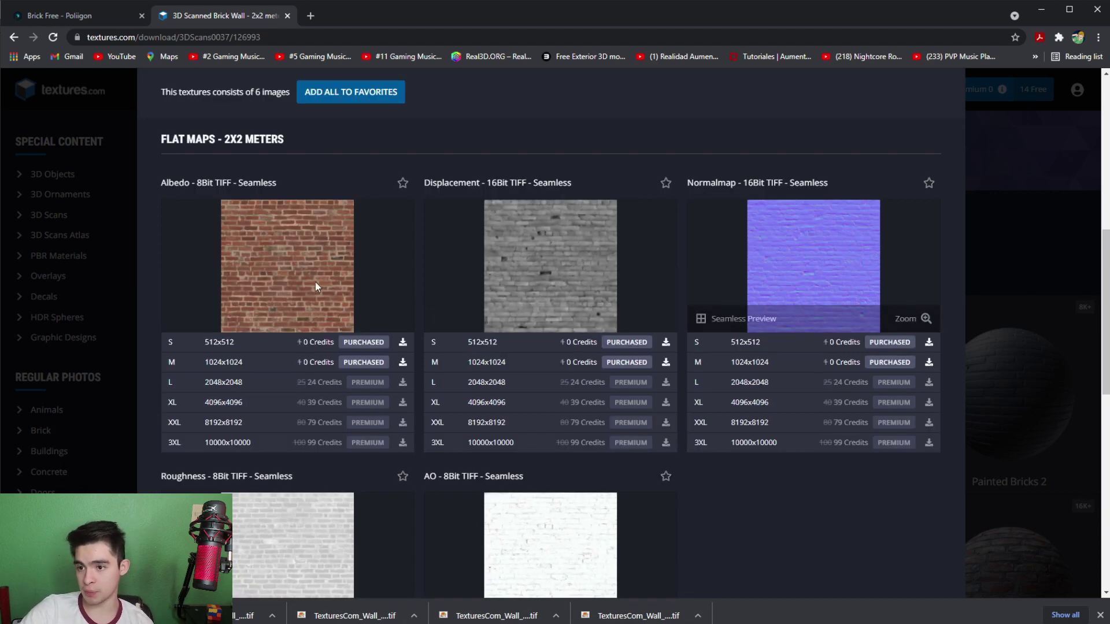
scroll(293, 261, "down", 2)
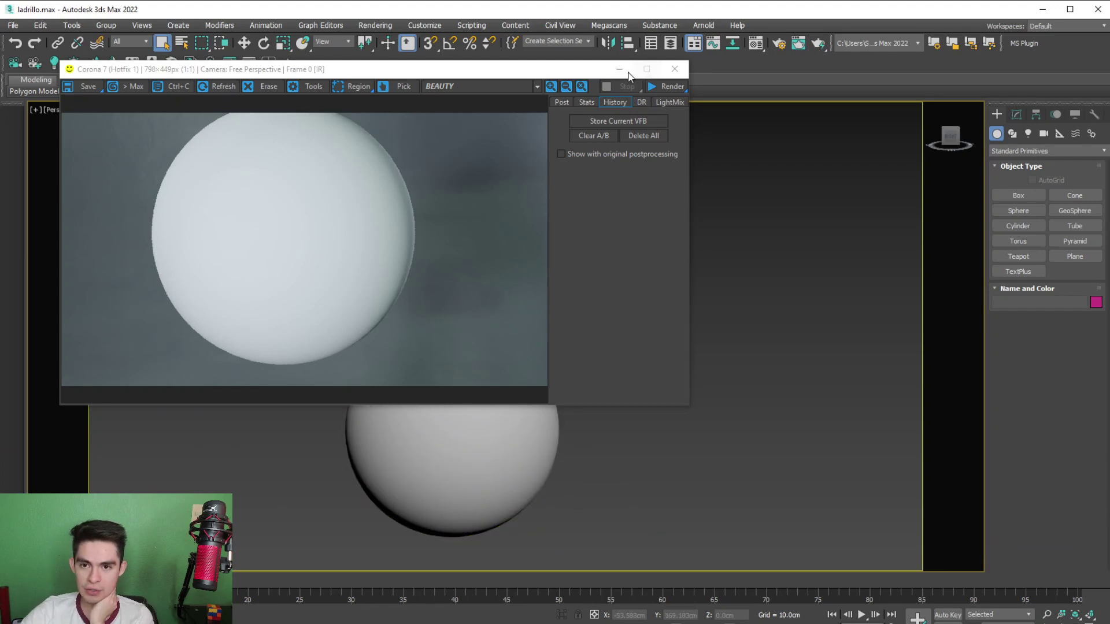
In 3ds Max, close the Corona render window, frame the sphere and open the Material Editor in compact mode
left_click(674, 68)
scroll(443, 448, "up", 2)
middle_click_drag(443, 449, 493, 361)
left_click(695, 328)
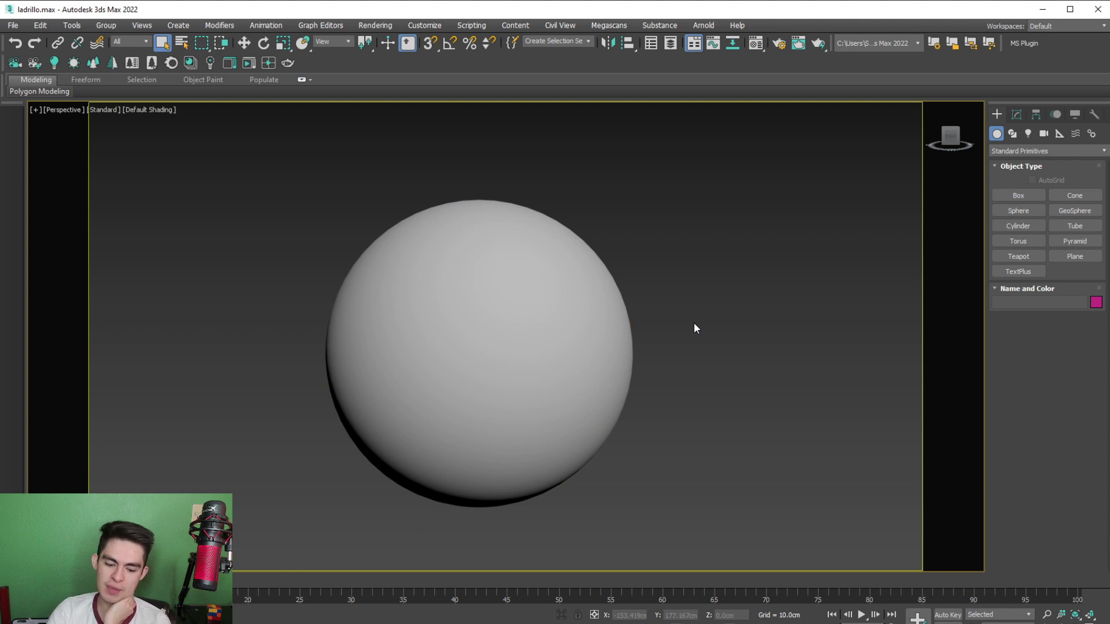
key("m")
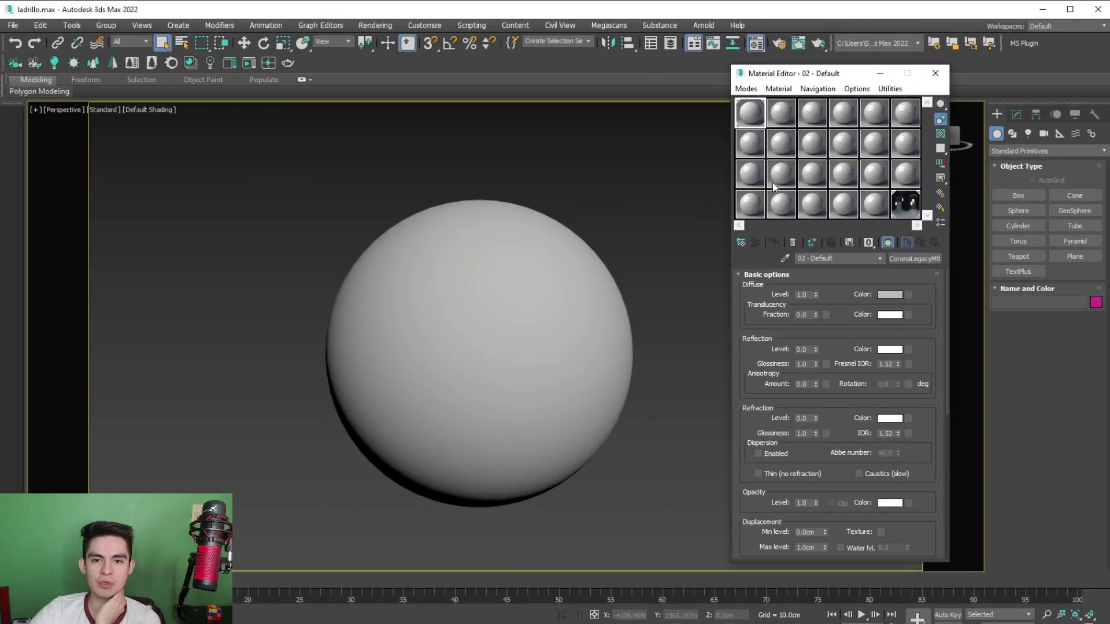
left_click(746, 88)
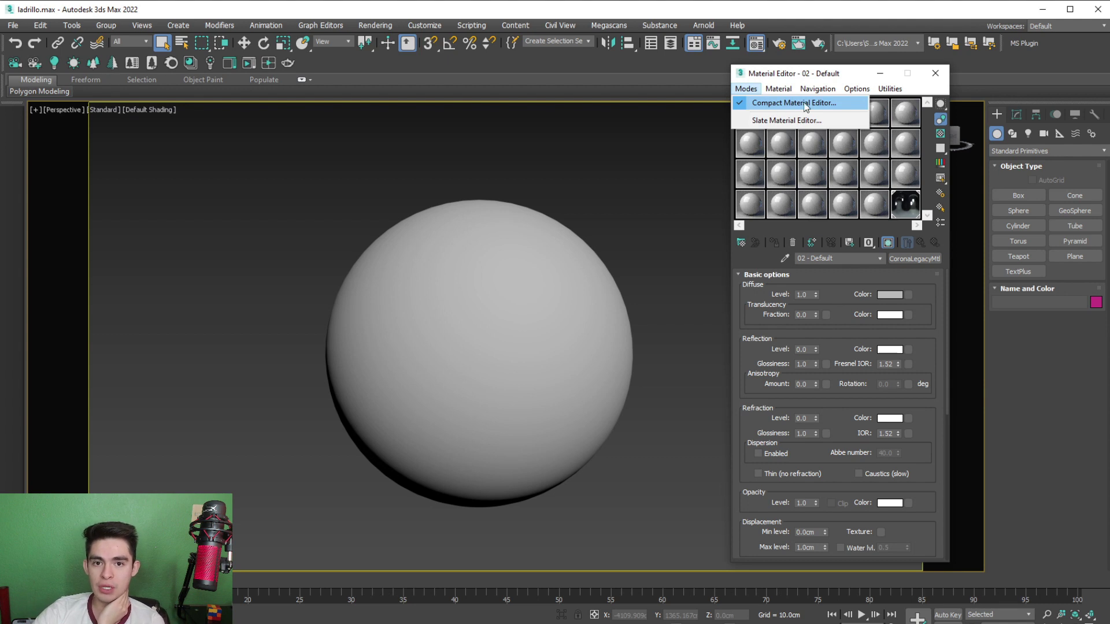
left_click(824, 72)
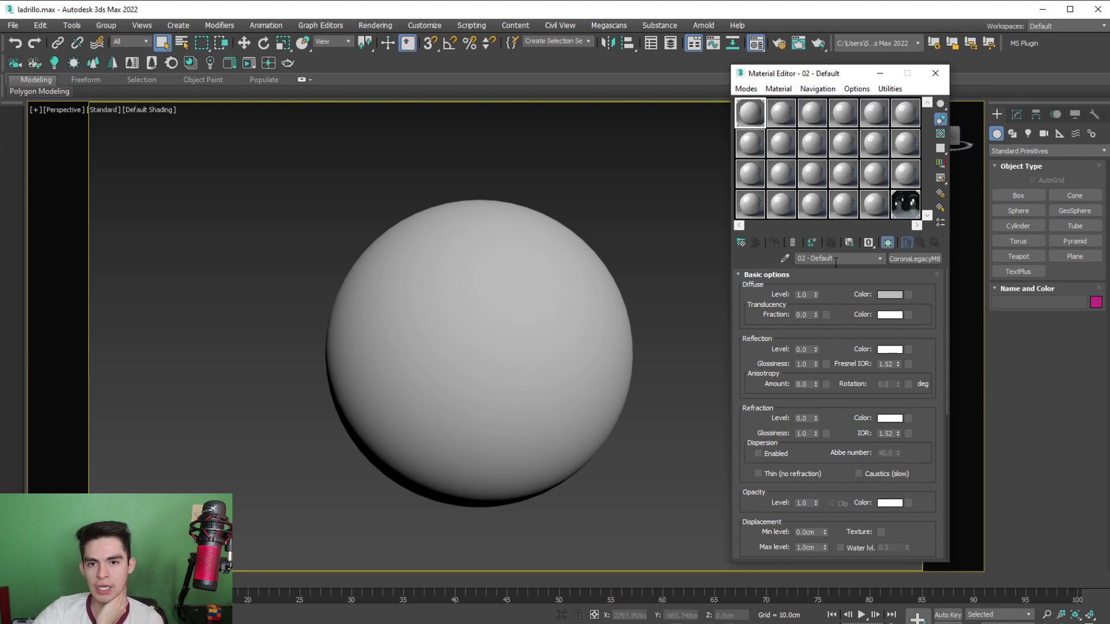
Set the first material's type to CoronaLegacyMtl and name it LADRILLOS
left_click(907, 261)
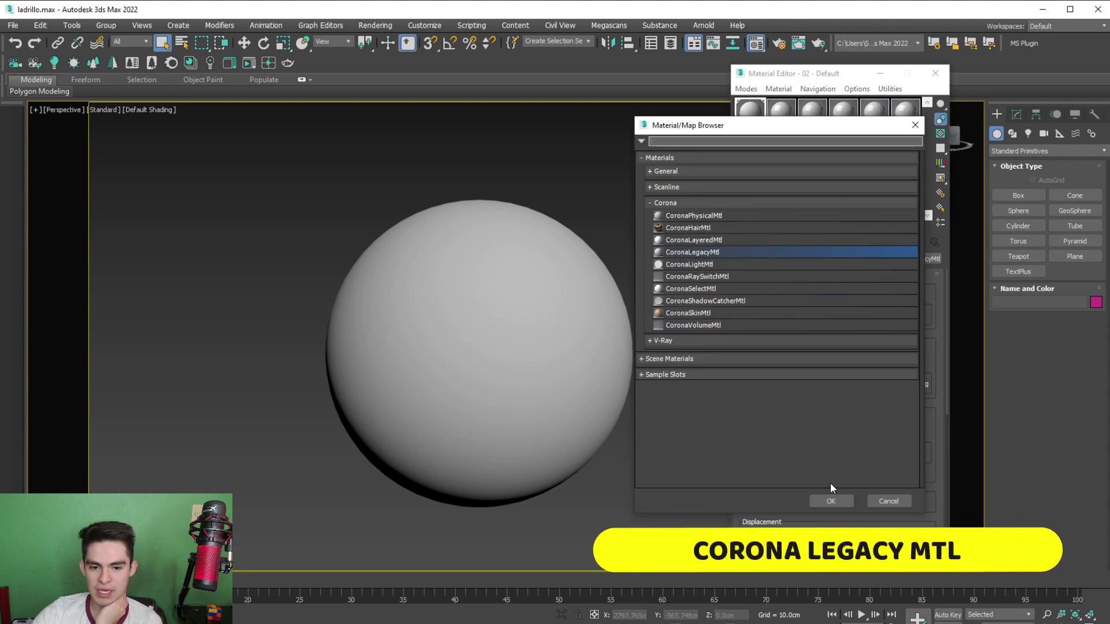
left_click(831, 500)
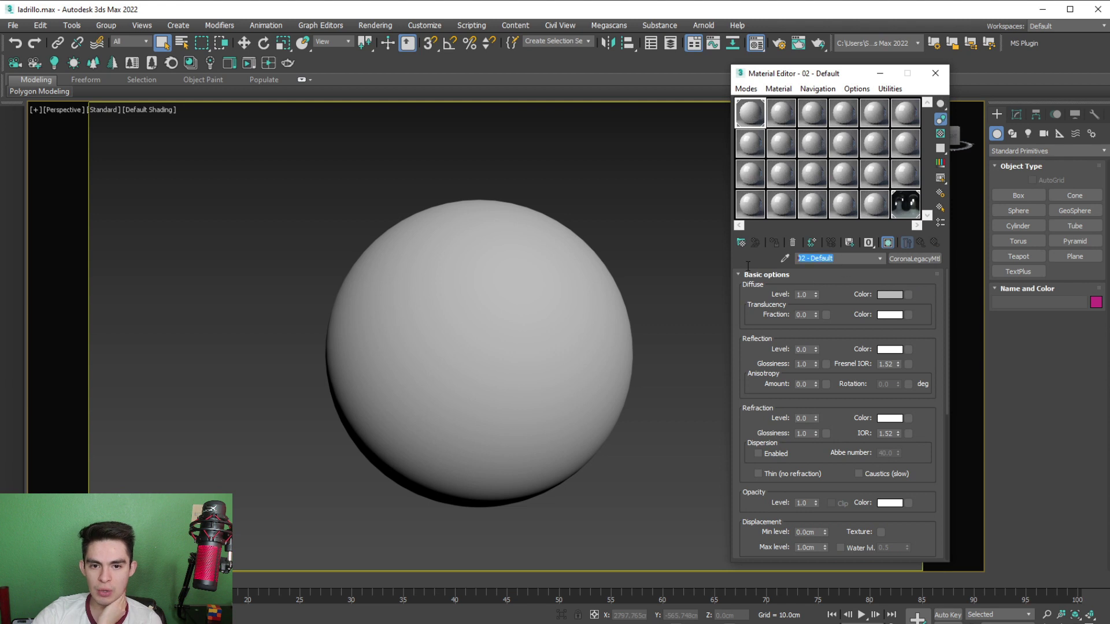
type("LÑ")
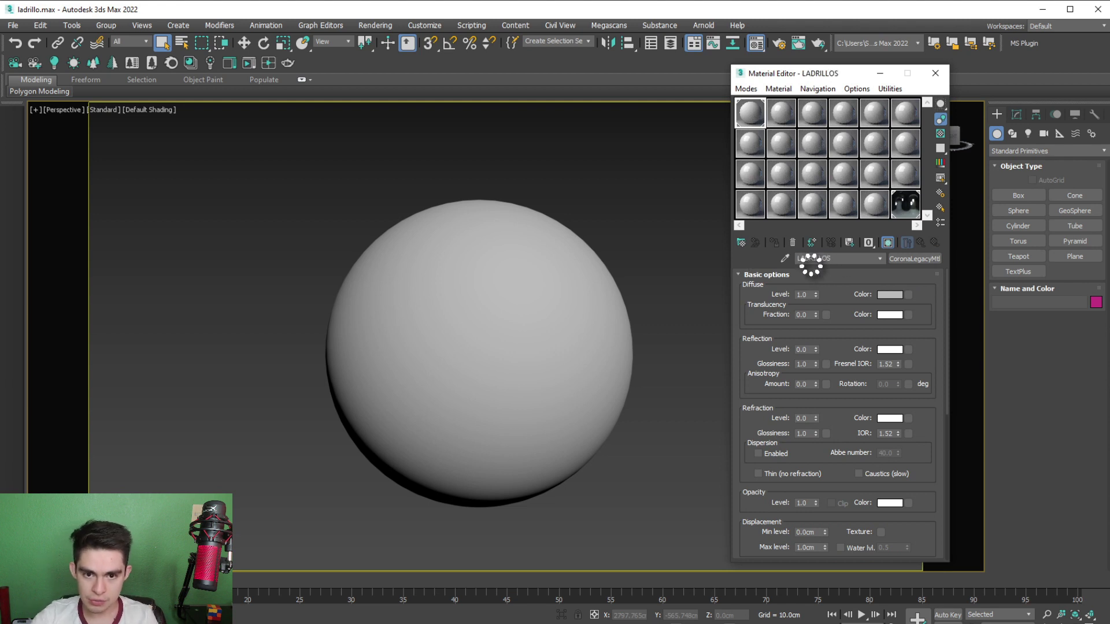
Assign the LADRILLOS material to the sphere and start Corona interactive rendering
left_click(595, 333)
left_click(774, 243)
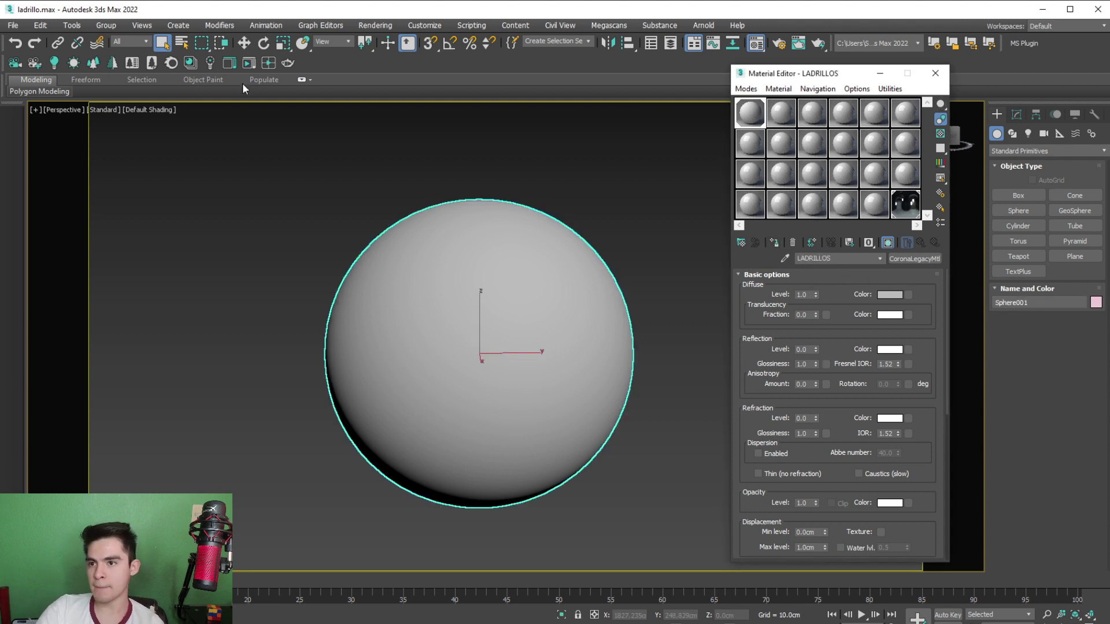
left_click(248, 63)
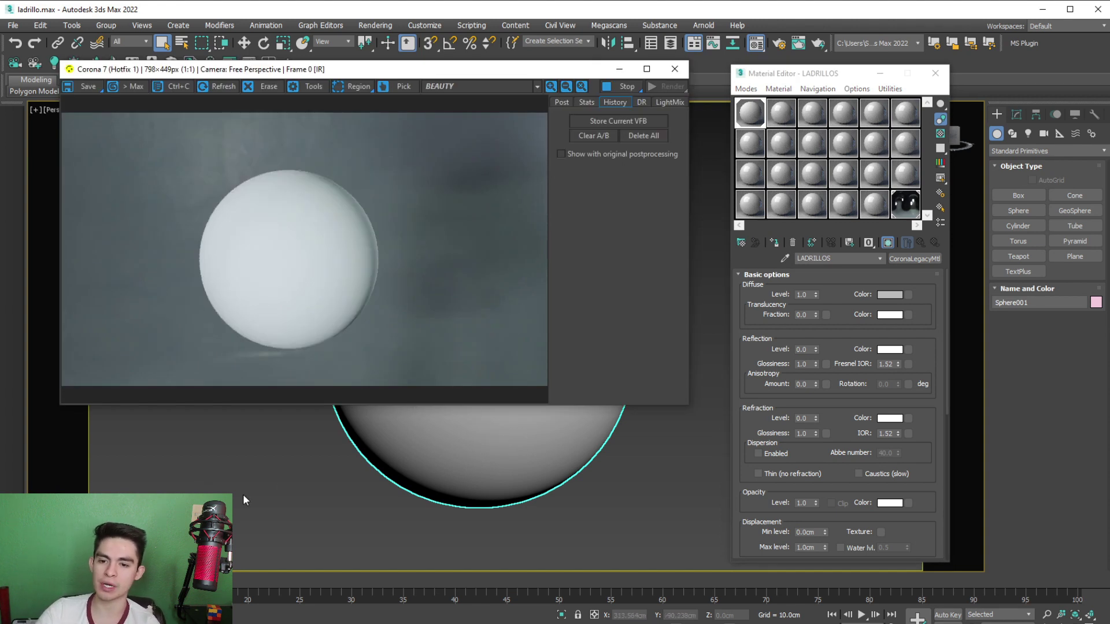
Add a CoronaNormal map to the bump slot of the LADRILLOS material
left_click(746, 380)
scroll(751, 361, "down", 4)
scroll(750, 323, "down", 3)
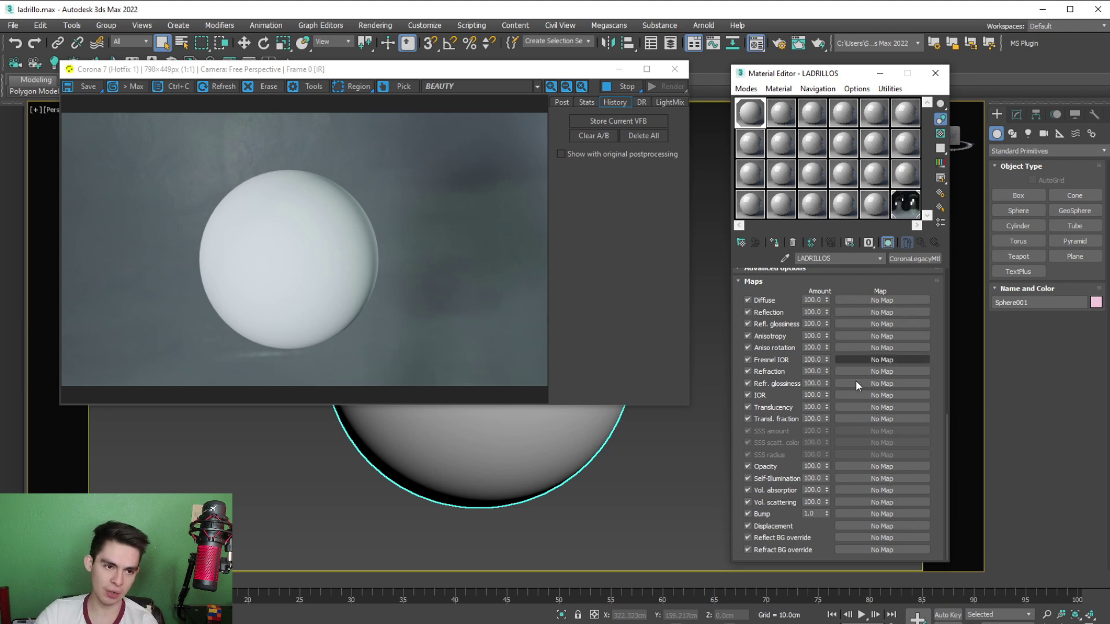
left_click(861, 514)
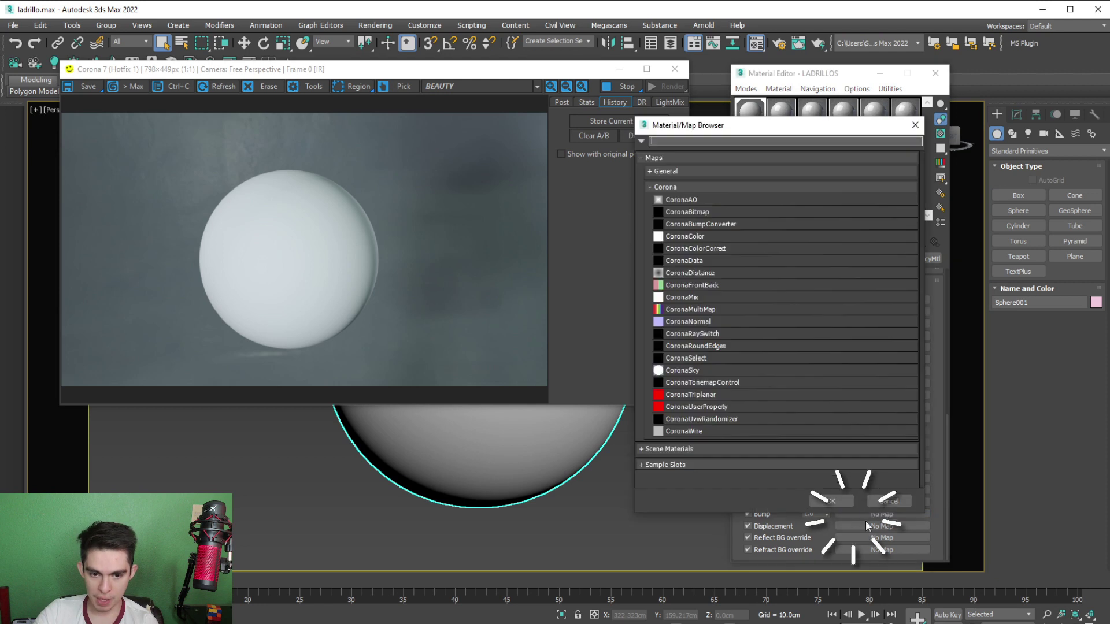
left_click(686, 324)
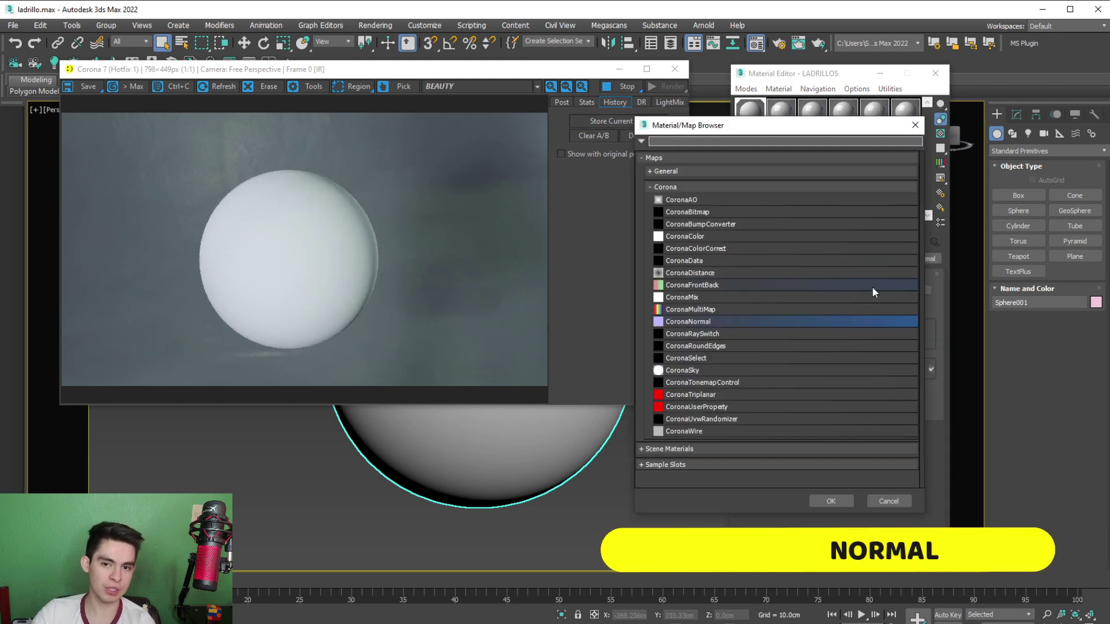
Load TexturesCom_Wall_BrickRough1_2x2_1K_normal.tif through a CoronaBitmap as the normal map's input image
double_click(673, 213)
left_click(494, 174)
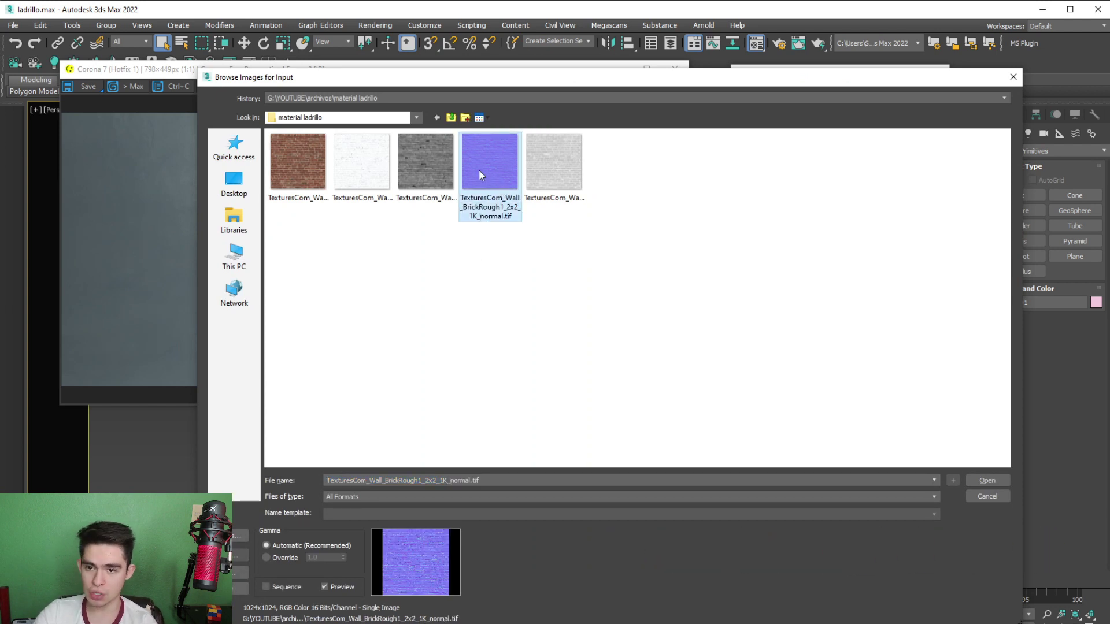
left_click(987, 480)
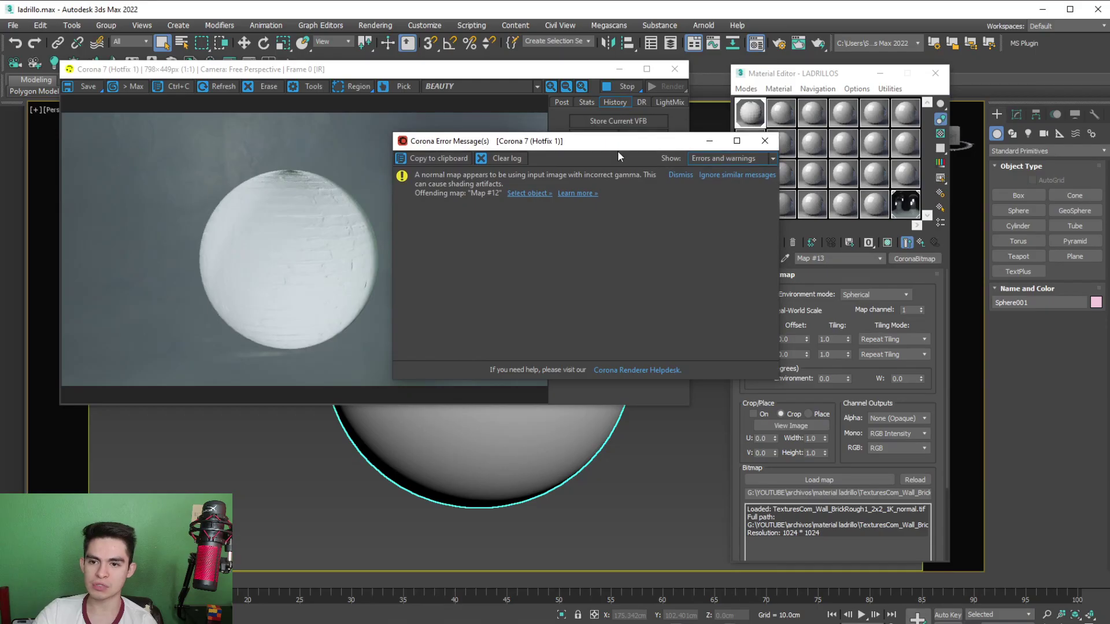
Dismiss the Corona error window and enable Add gamma to input on the CoronaNormal map
left_click_drag(453, 98, 337, 394)
left_click(920, 242)
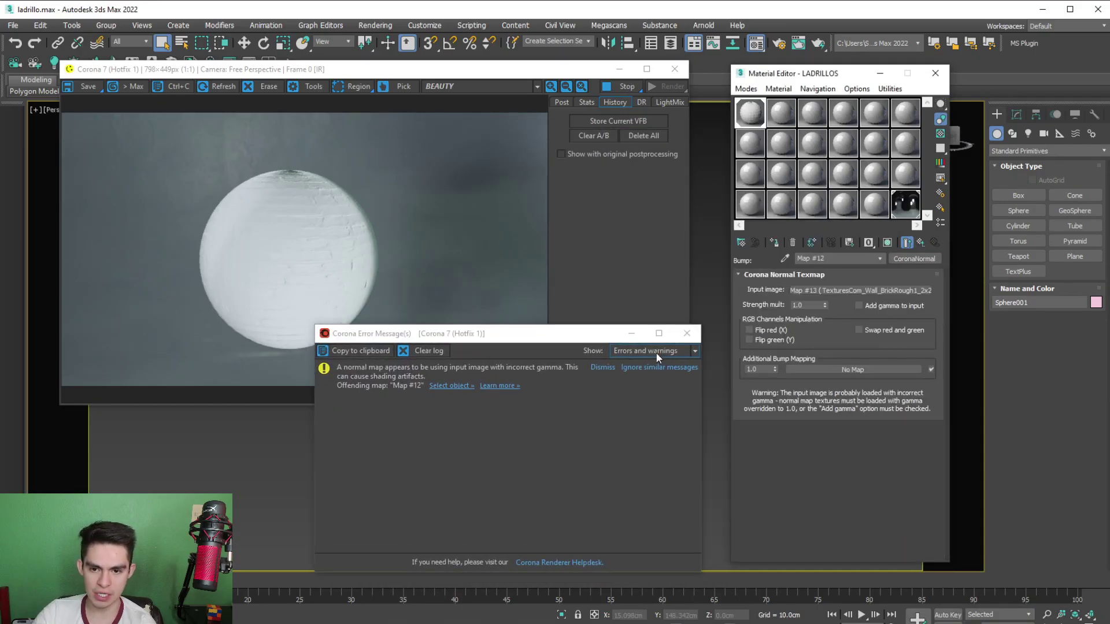
left_click(690, 338)
left_click(859, 306)
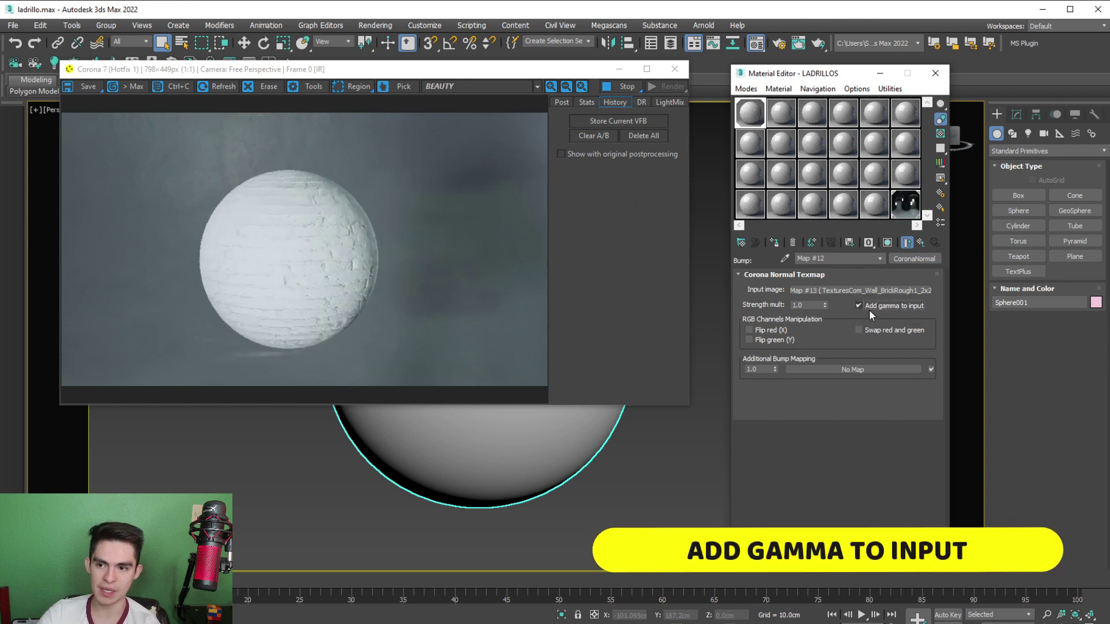
left_click(757, 340)
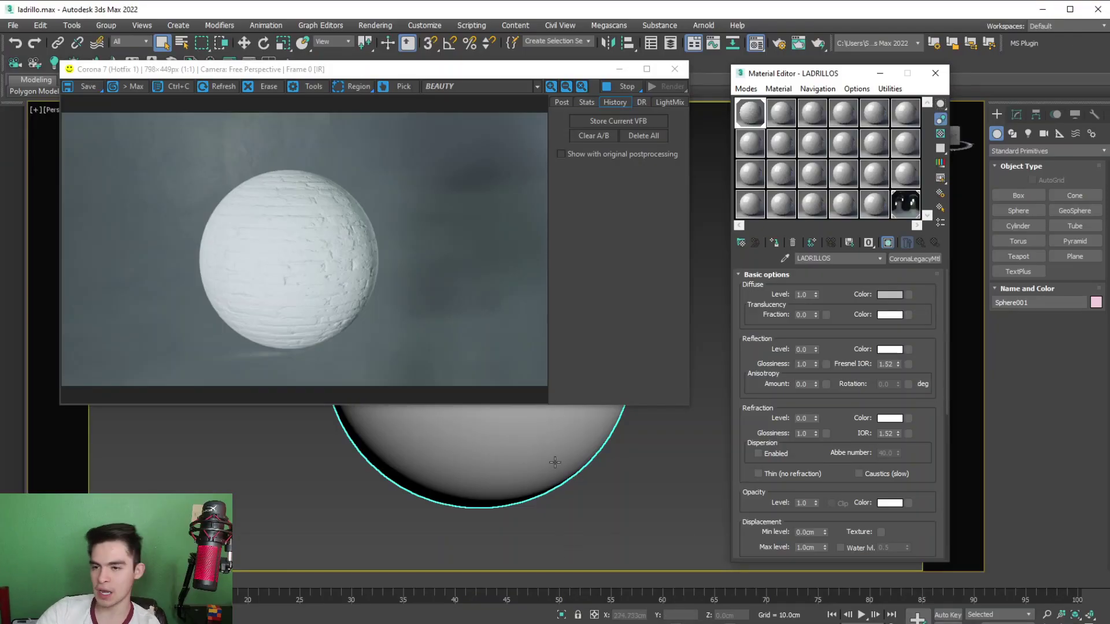
Examine the brick relief on the rendered sphere from several angles and distances
scroll(555, 462, "up", 5)
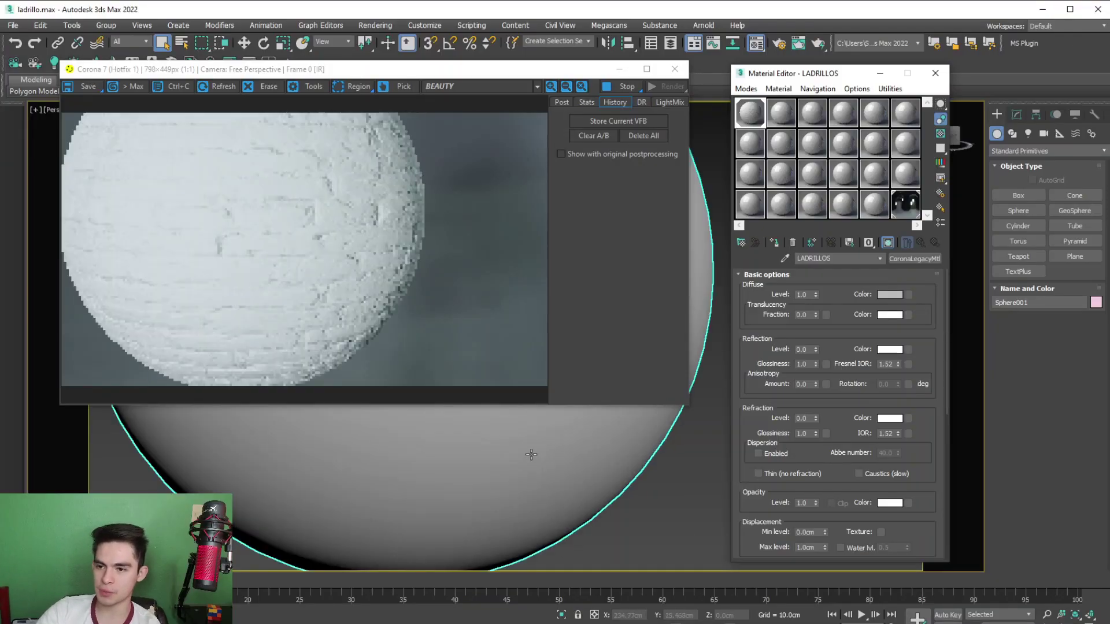
scroll(518, 488, "down", 3)
scroll(505, 488, "up", 3)
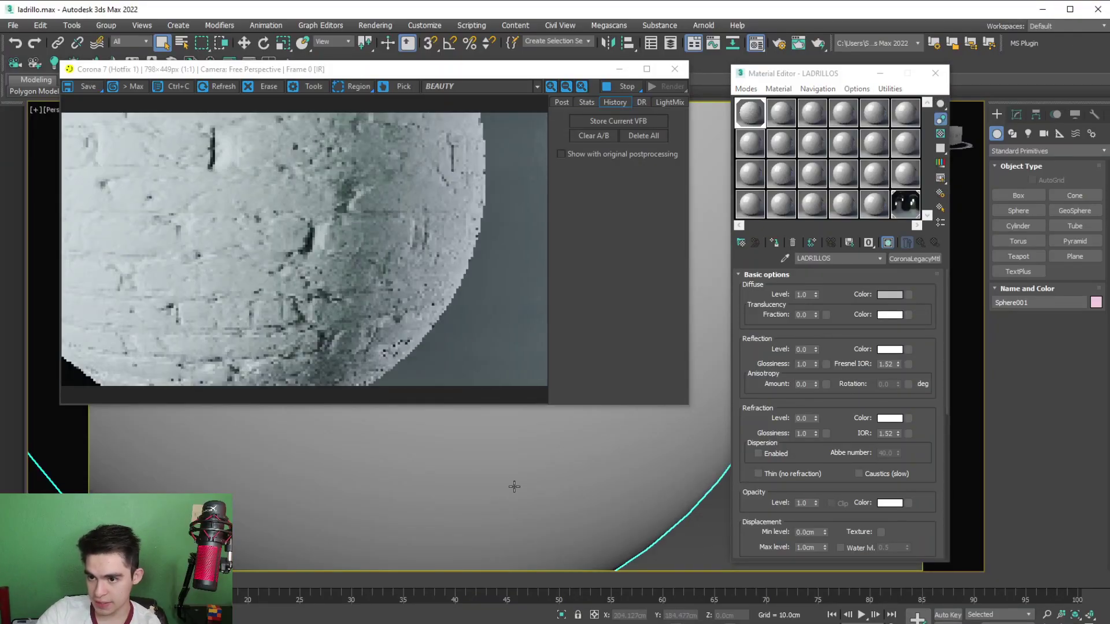
scroll(508, 488, "down", 3)
scroll(497, 487, "down", 3)
middle_click_drag(497, 489, 435, 506, "alt")
scroll(513, 470, "up", 3)
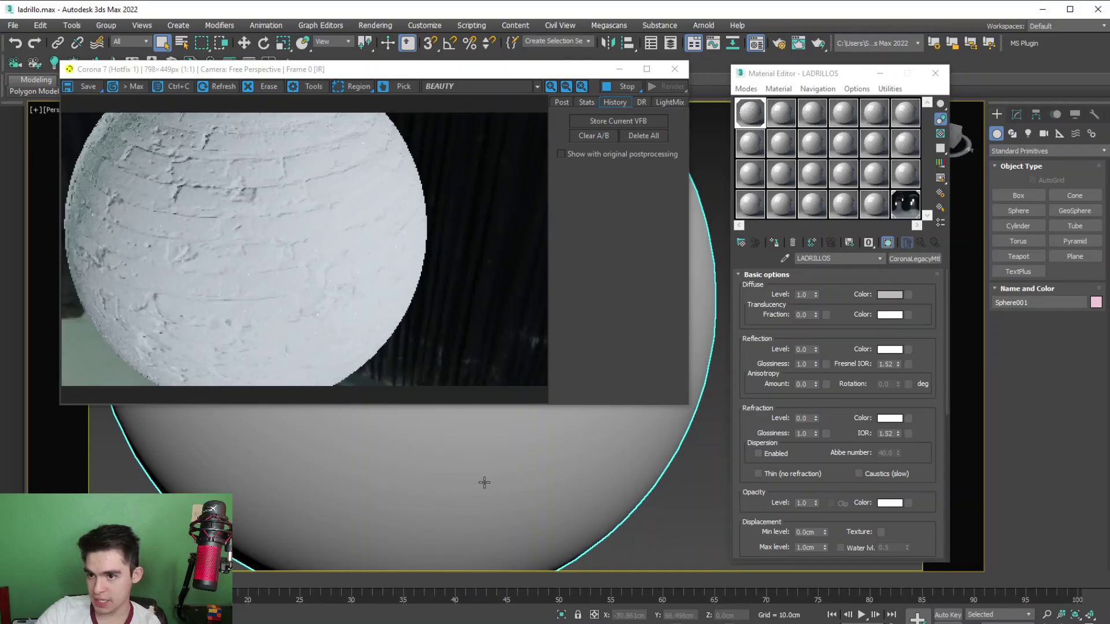
scroll(473, 476, "down", 1)
middle_click_drag(471, 471, 562, 449, "alt")
scroll(448, 483, "up", 2)
scroll(448, 483, "down", 2)
middle_click_drag(448, 483, 478, 489, "alt")
scroll(466, 503, "up", 1)
scroll(464, 504, "down", 1)
scroll(468, 506, "down", 2)
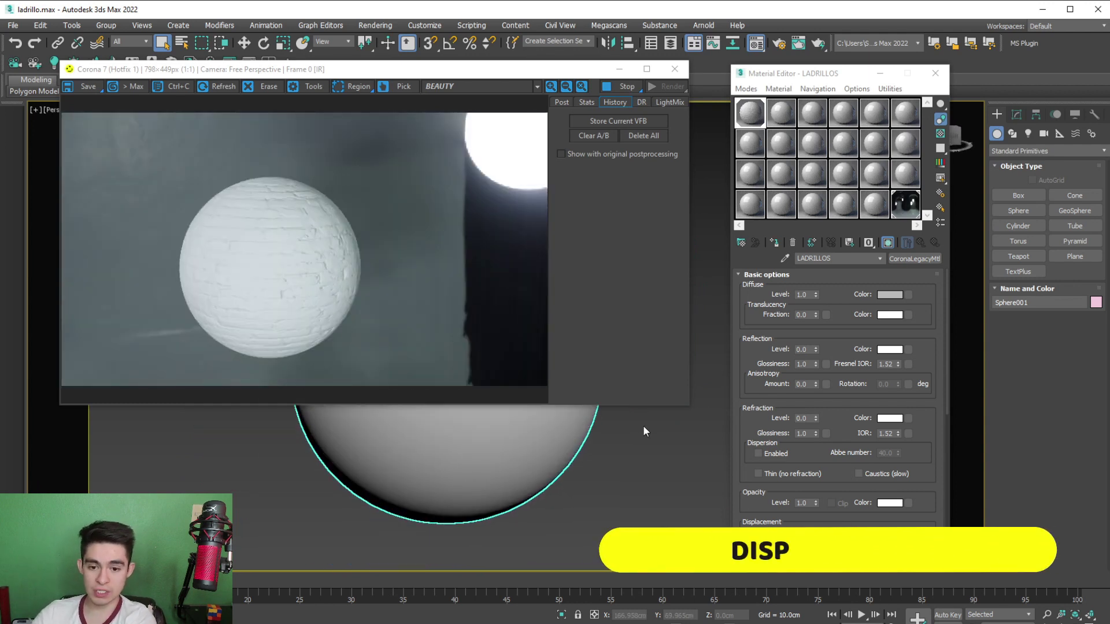
Load TexturesCom_Wall_BrickRough1_2x2_1K_height.tif as a CoronaBitmap in the displacement slot, checking it against the textures.com displacement map
scroll(741, 458, "down", 5)
scroll(746, 491, "down", 2)
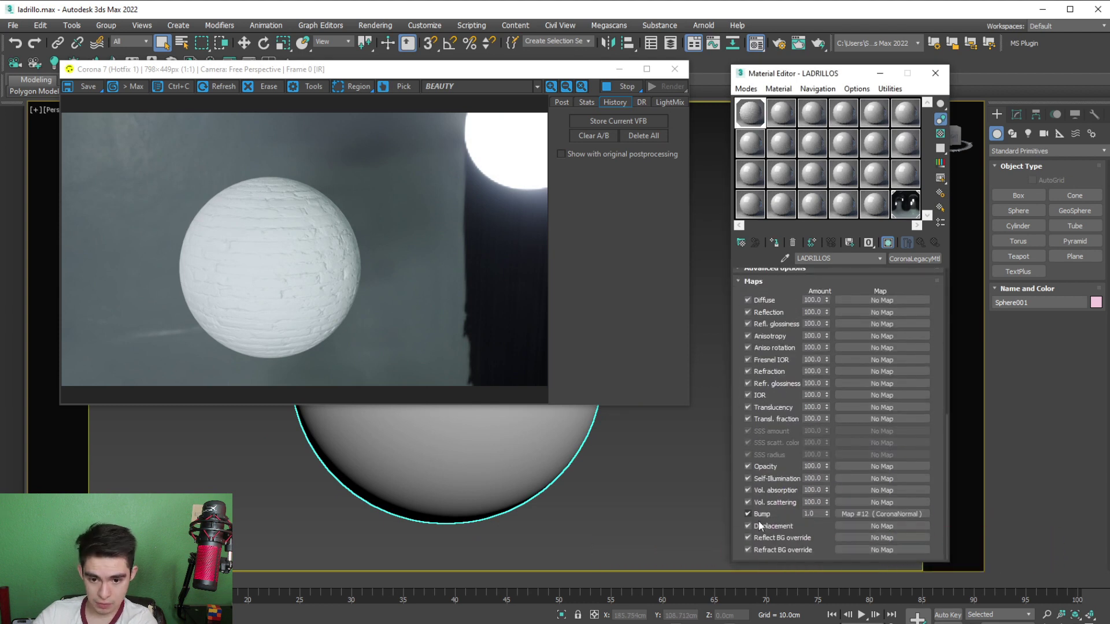
left_click(856, 526)
double_click(693, 212)
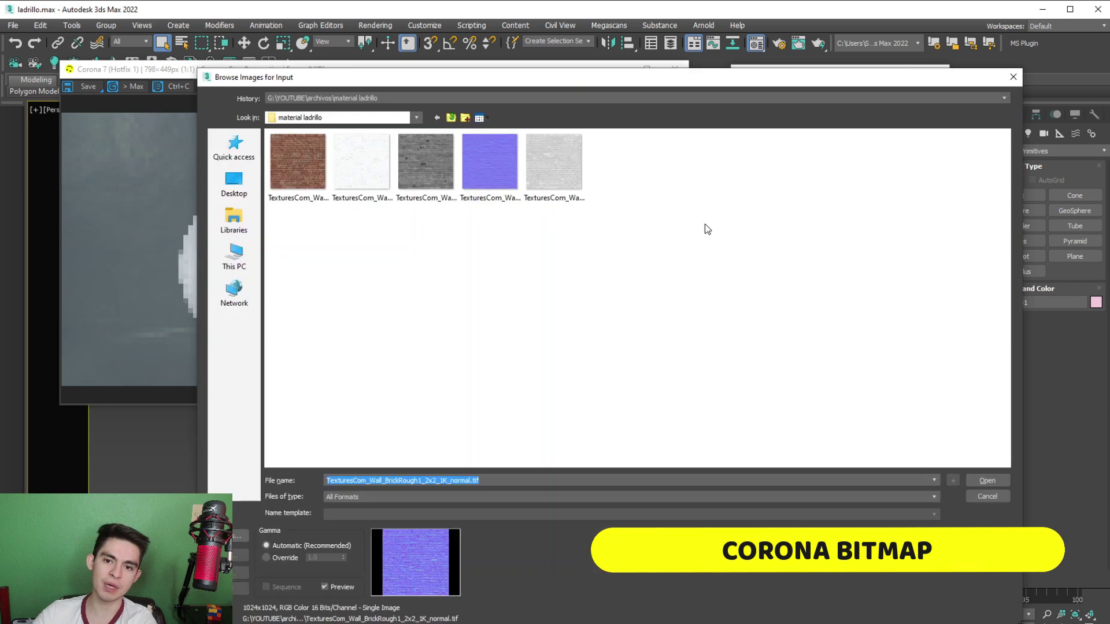
left_click(440, 182)
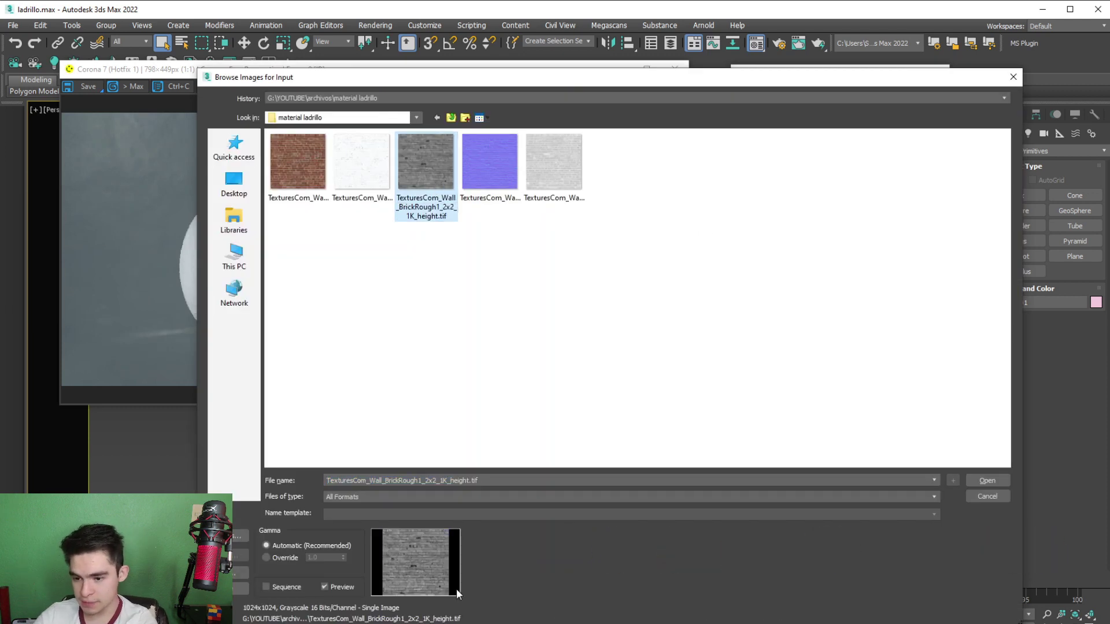
left_click(422, 599)
scroll(438, 248, "up", 3)
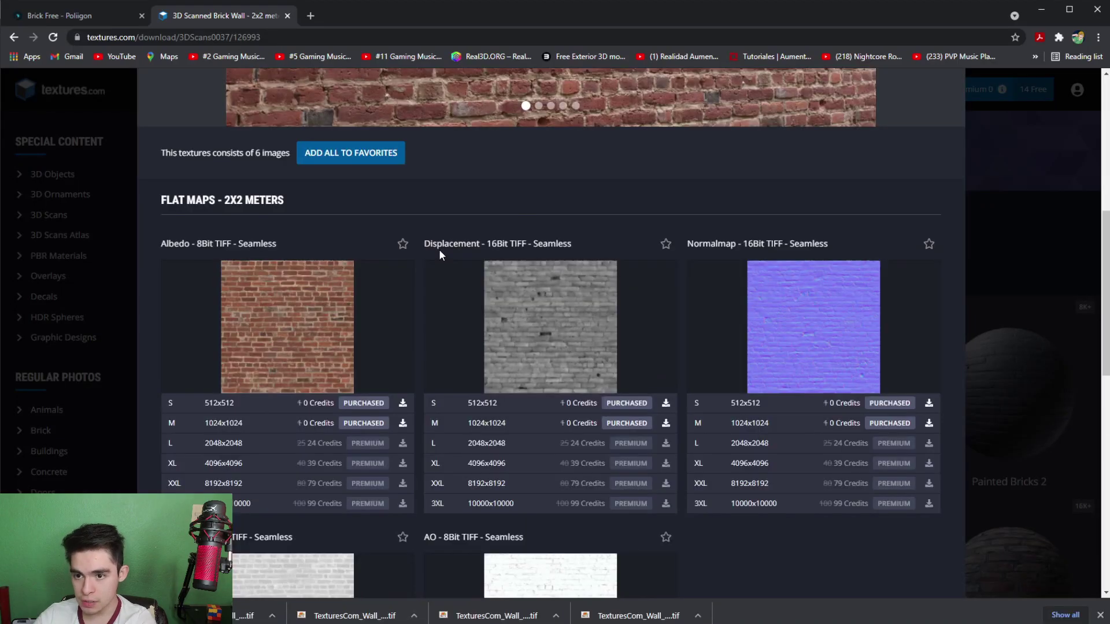
left_click(1041, 10)
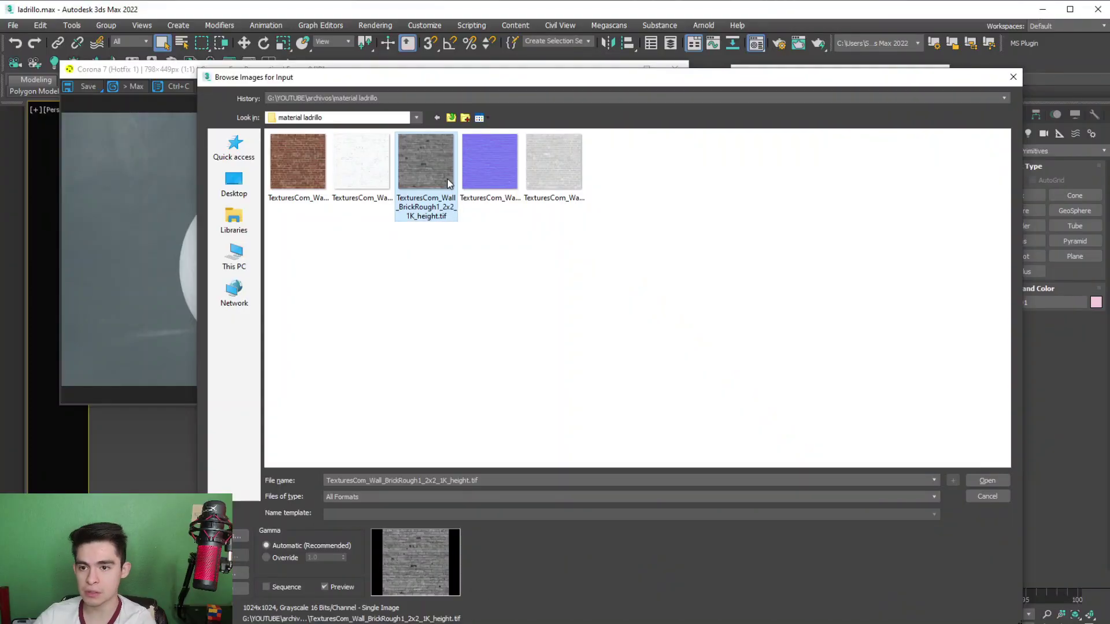
left_click(1005, 482)
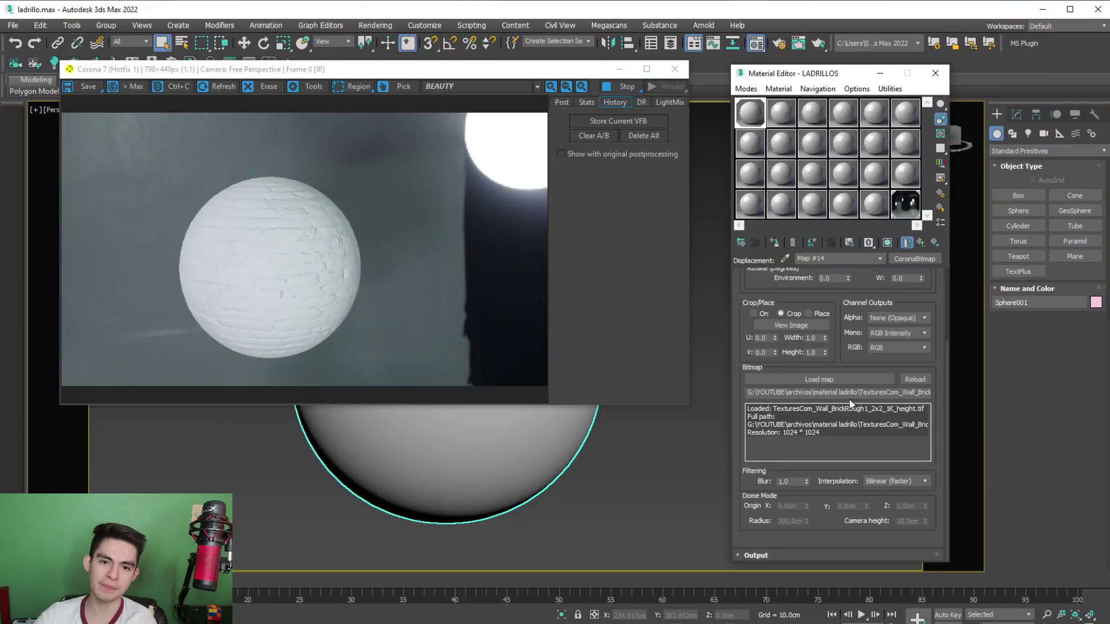
left_click(908, 248)
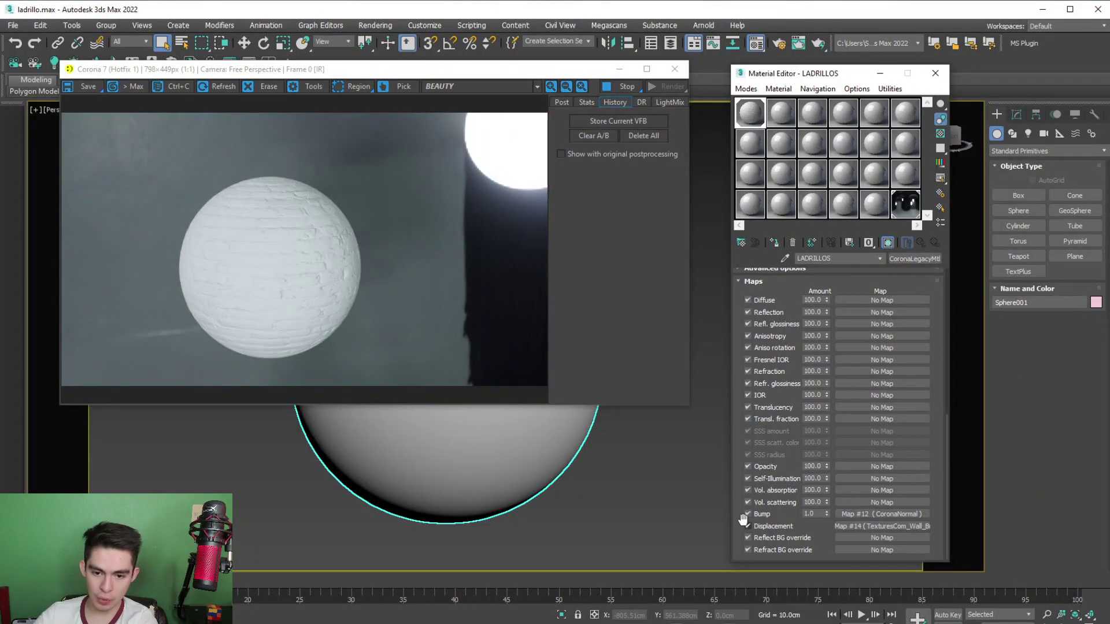
Turn off the bump map and set the displacement max level to 10 cm, checking the relief on the rendered sphere
left_click(747, 514)
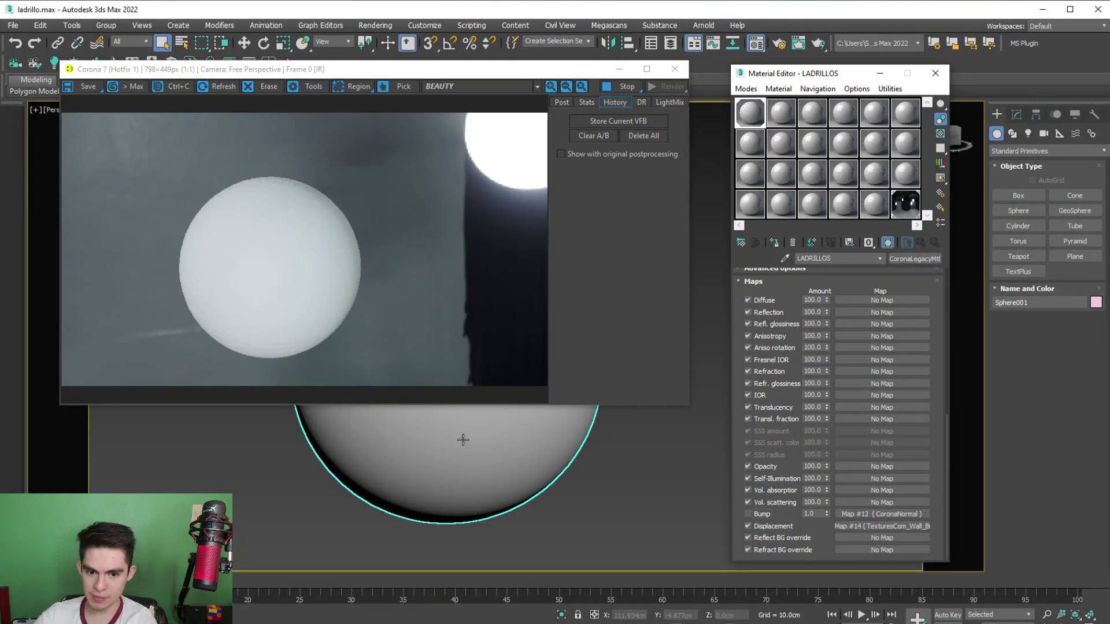
left_click_drag(741, 381, 735, 527)
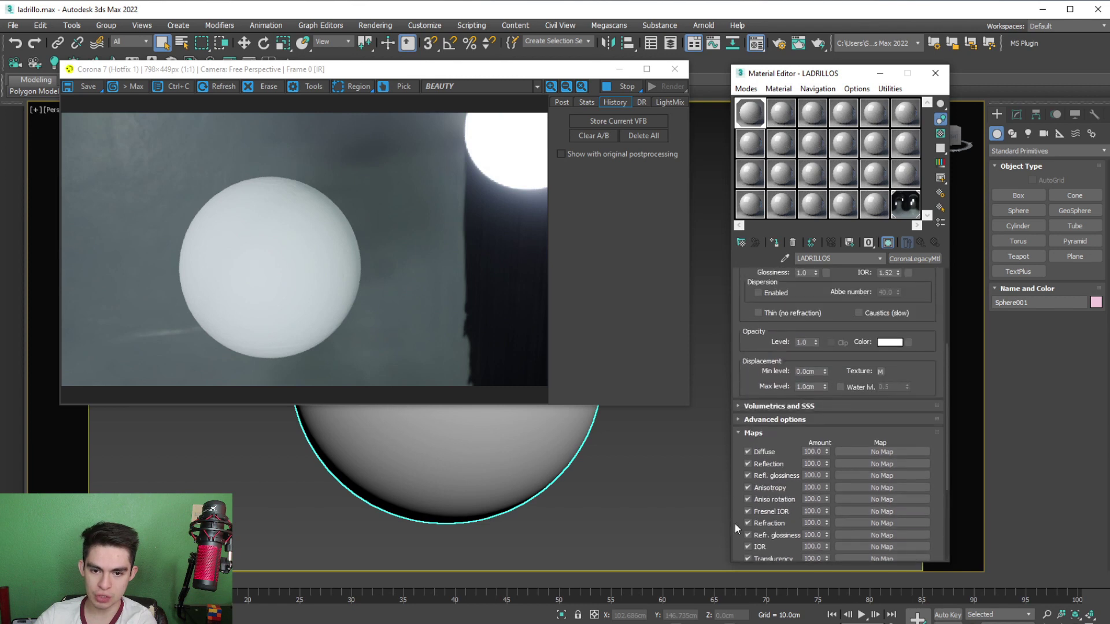
left_click_drag(816, 387, 765, 386)
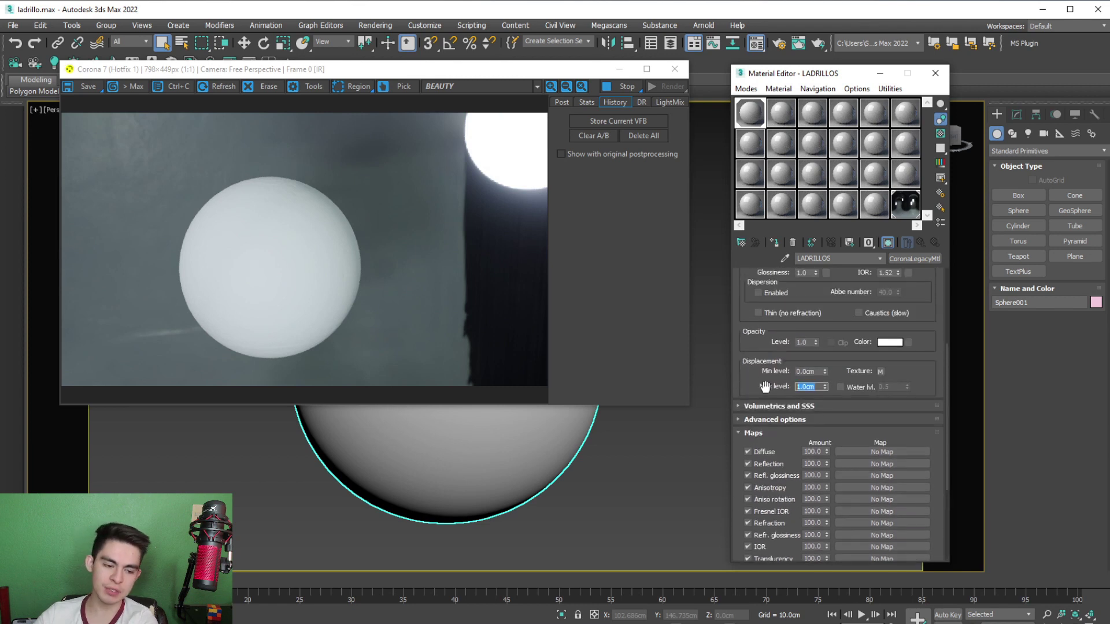
type("10")
key("Return")
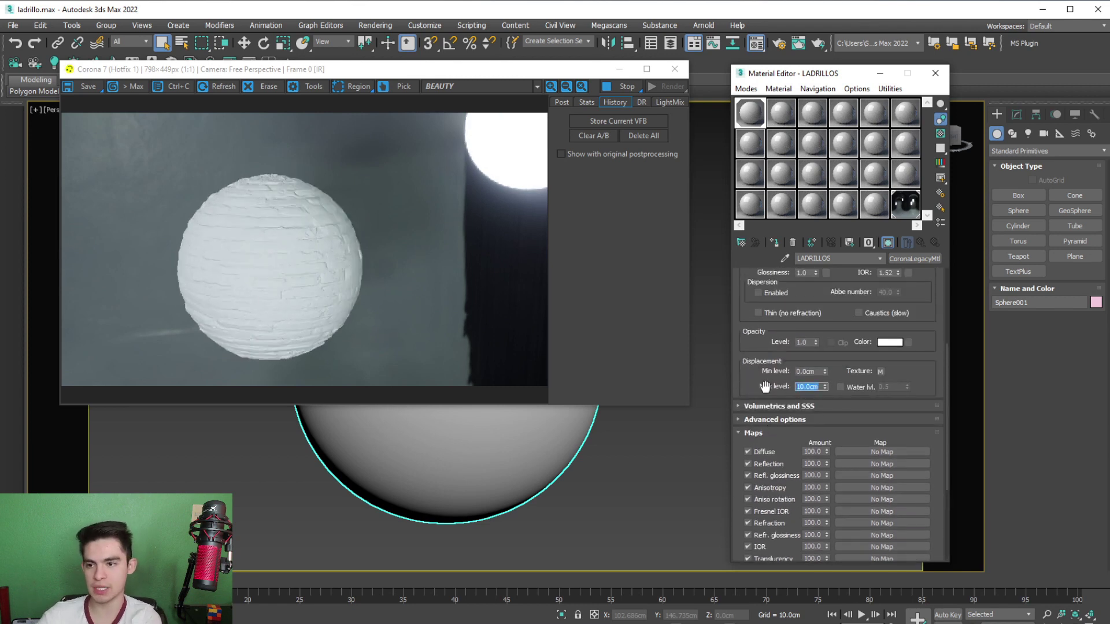
scroll(466, 456, "up", 2)
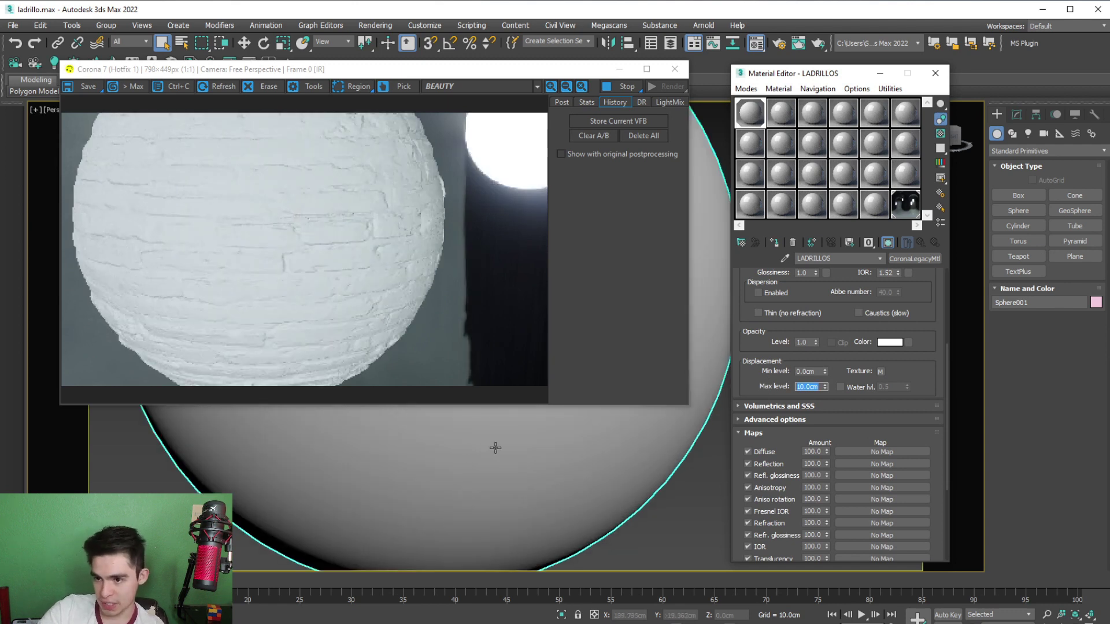
scroll(496, 449, "down", 2)
middle_click_drag(495, 449, 459, 431, "alt")
scroll(492, 451, "up", 2)
scroll(511, 461, "down", 2)
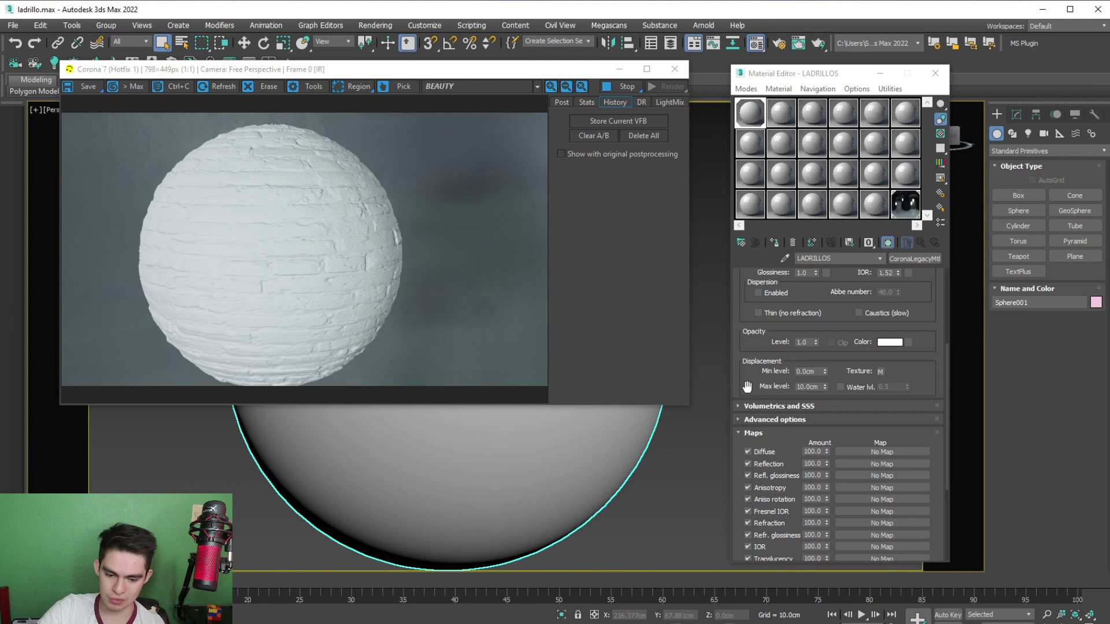
Turn the bump map back on and check the combined bump and displacement relief on the rendered sphere
scroll(742, 379, "down", 5)
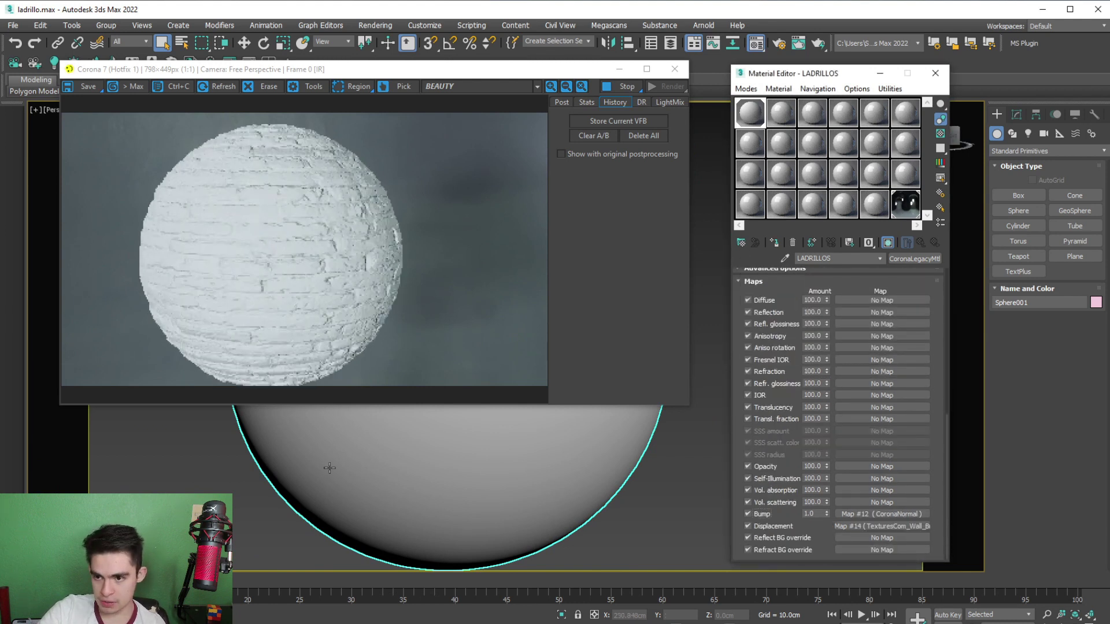
scroll(441, 466, "down", 2)
scroll(435, 471, "up", 3)
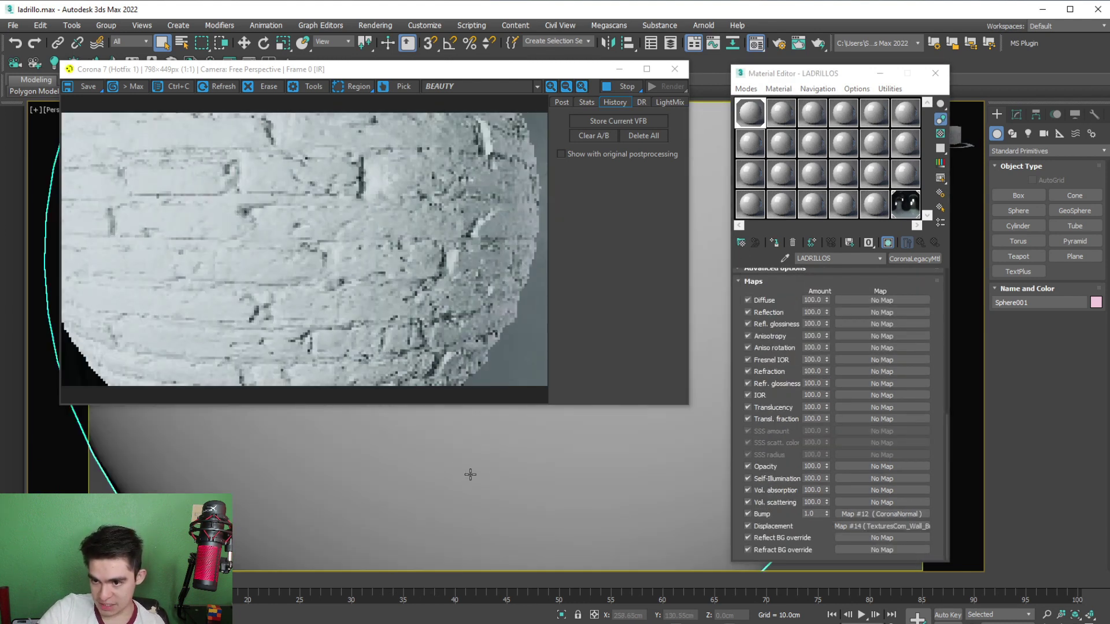
scroll(434, 453, "down", 2)
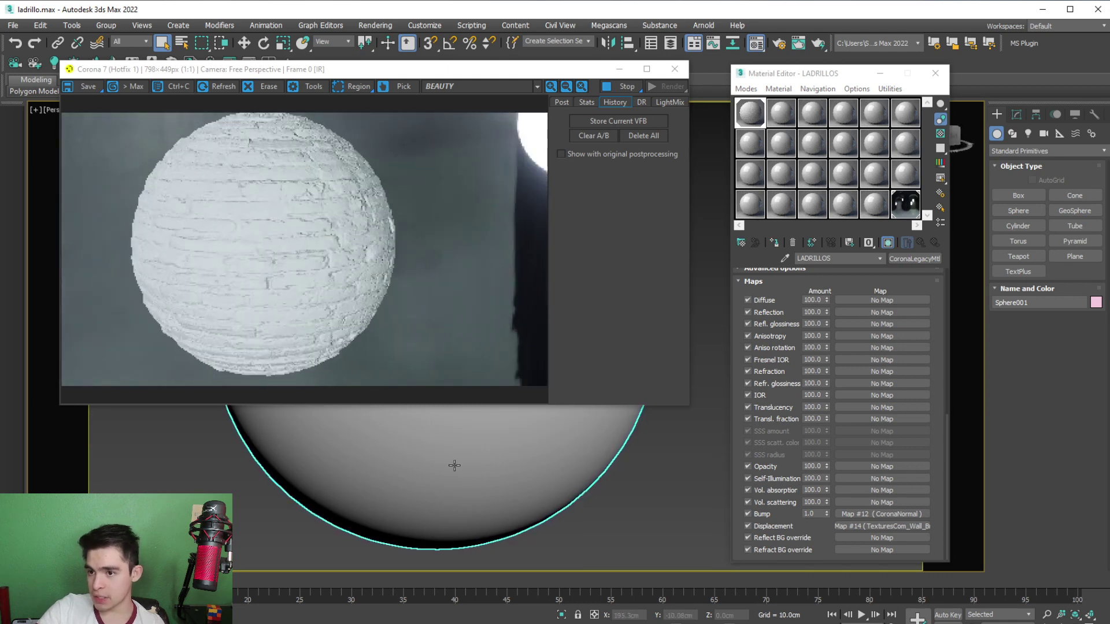
scroll(454, 465, "up", 2)
scroll(454, 465, "down", 3)
scroll(448, 457, "up", 1)
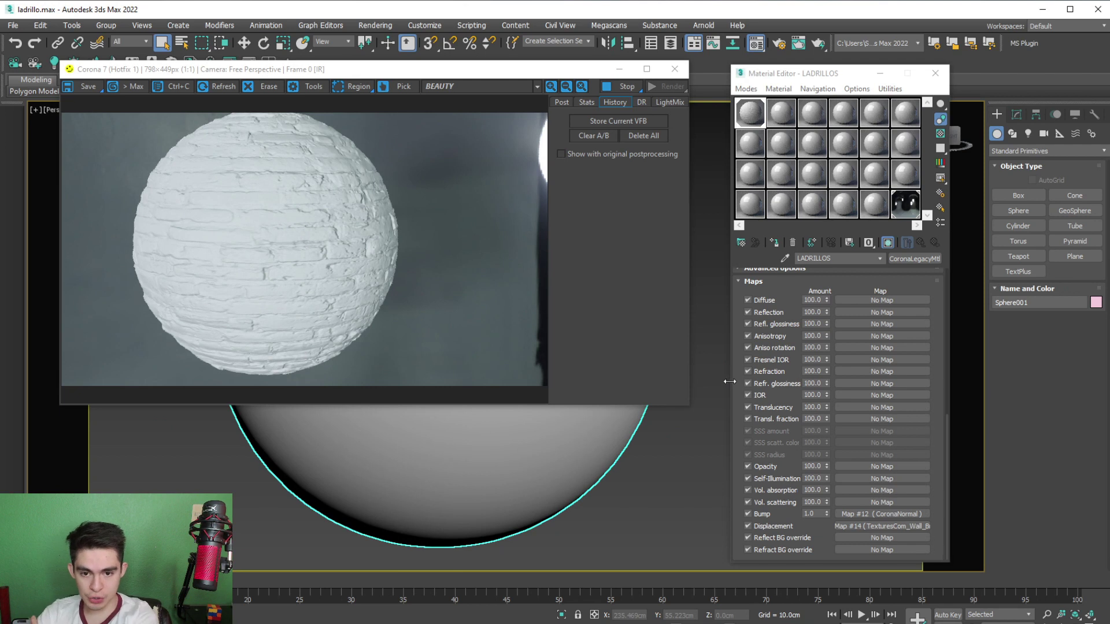
Load TexturesCom_Wall_BrickRough1_2x2_1K_albedo.tif as a CoronaBitmap in the diffuse slot and view the material in an enlarged preview
scroll(740, 370, "up", 5)
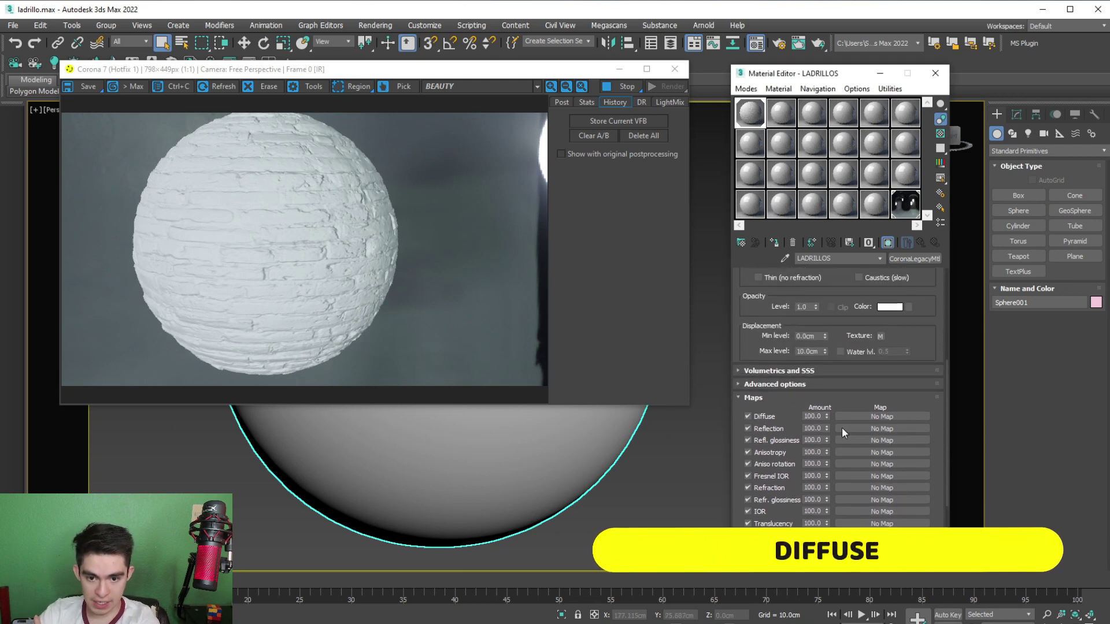
left_click(861, 416)
double_click(702, 207)
left_click(314, 181)
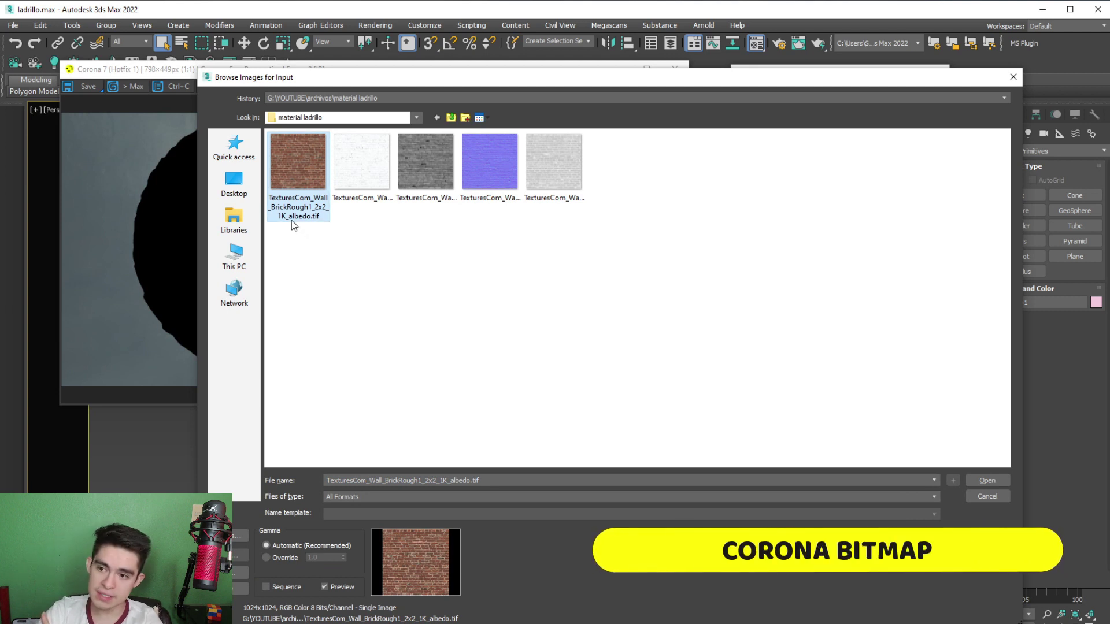
left_click(988, 481)
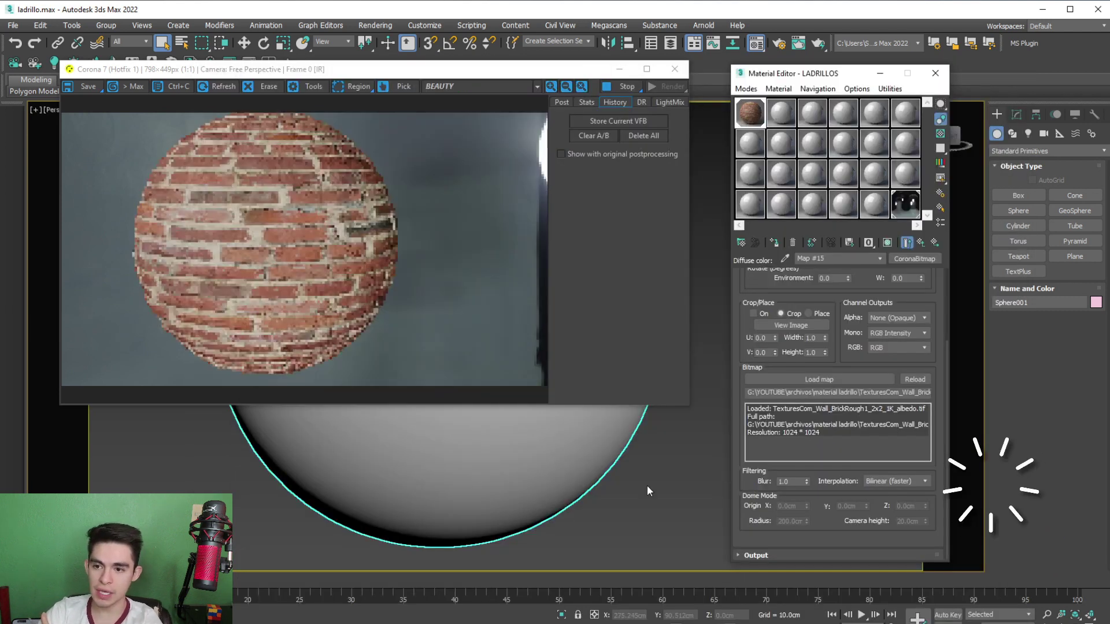
double_click(758, 126)
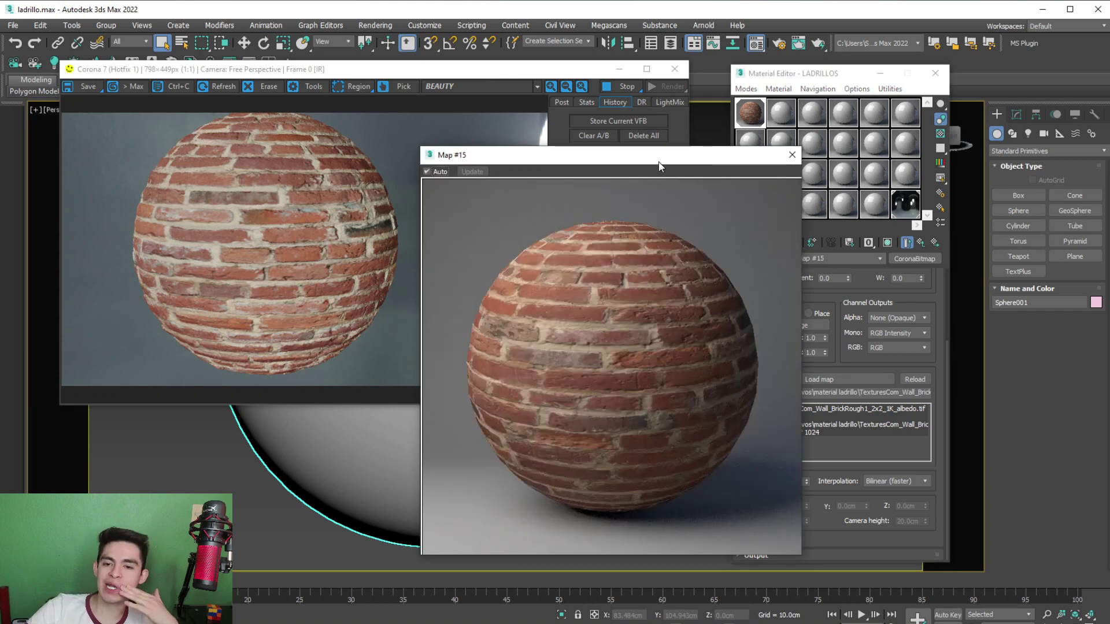
left_click_drag(659, 164, 556, 167)
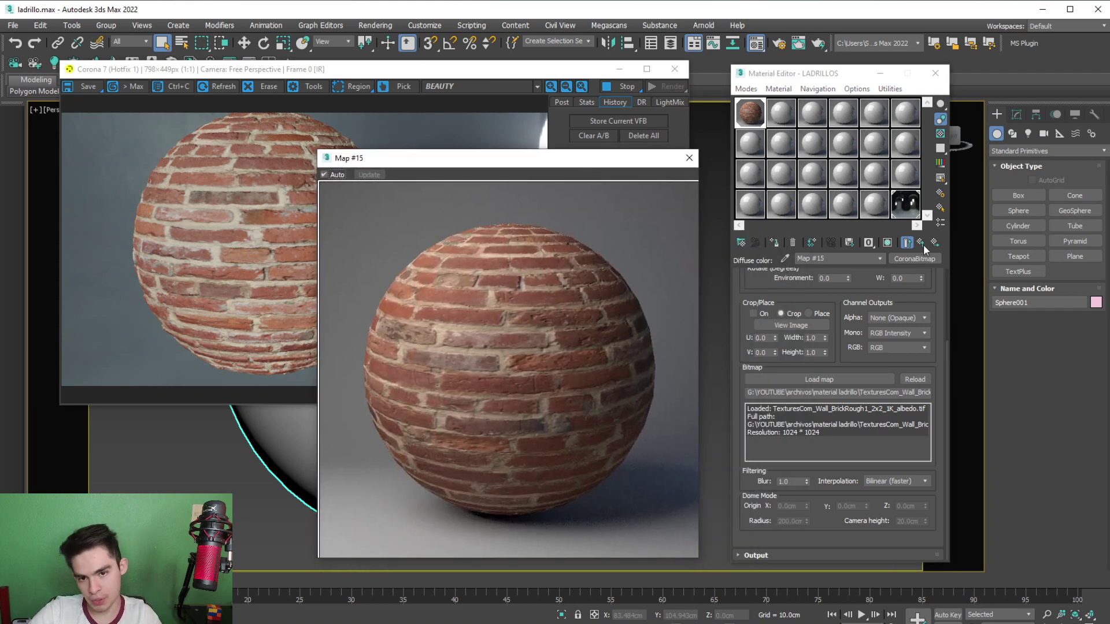
Set the LADRILLOS reflection level to 1.0 and check the reflections on the rendered sphere and in the enlarged preview
left_click(921, 243)
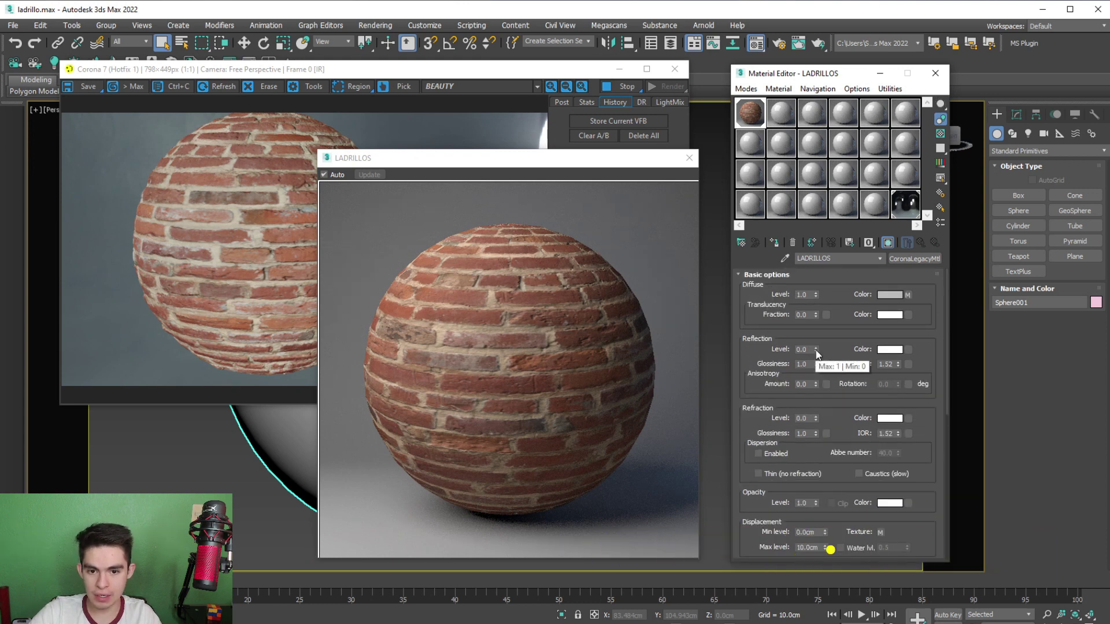
left_click_drag(816, 349, 827, 271)
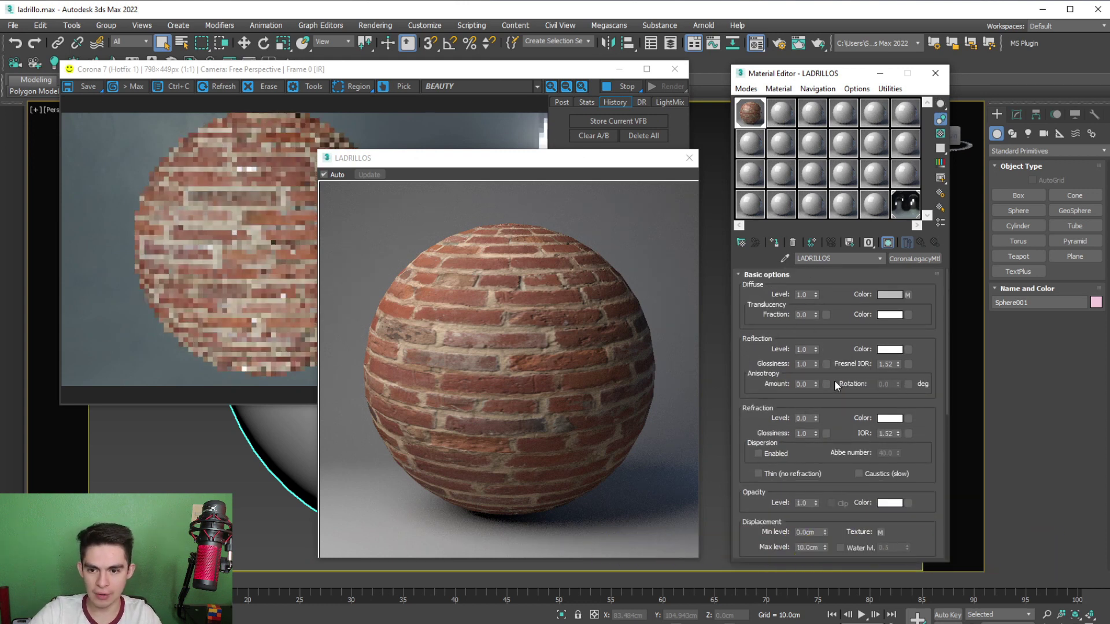
left_click_drag(513, 166, 740, 116)
middle_click_drag(446, 479, 327, 481, "alt")
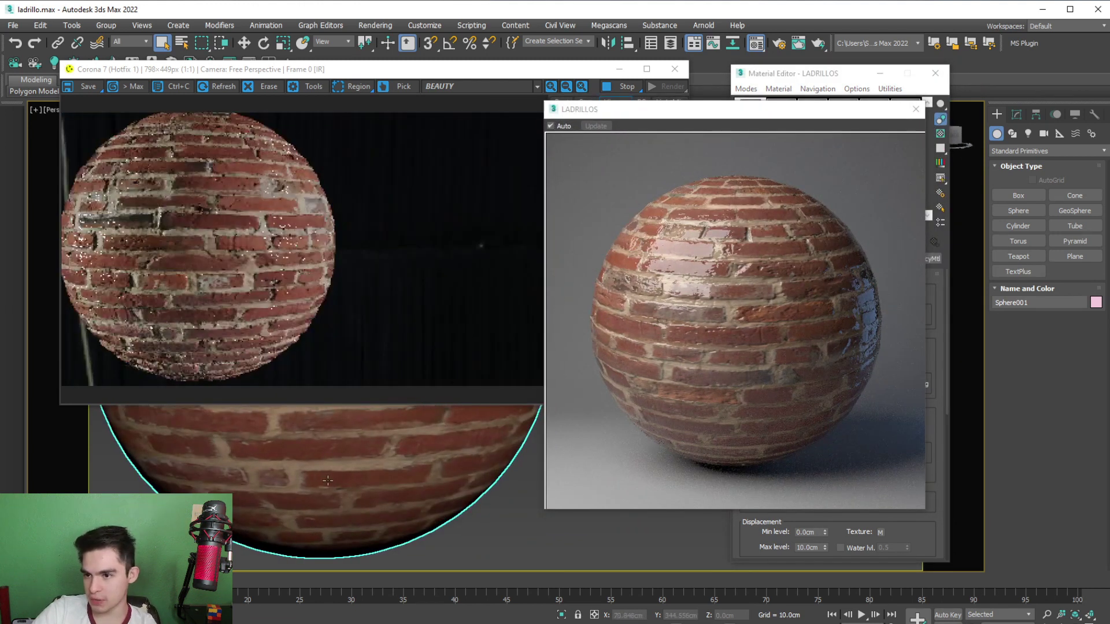
scroll(296, 467, "down", 2)
middle_click_drag(365, 463, 321, 496, "alt")
scroll(384, 464, "up", 3)
scroll(322, 496, "down", 2)
left_click_drag(728, 109, 510, 141)
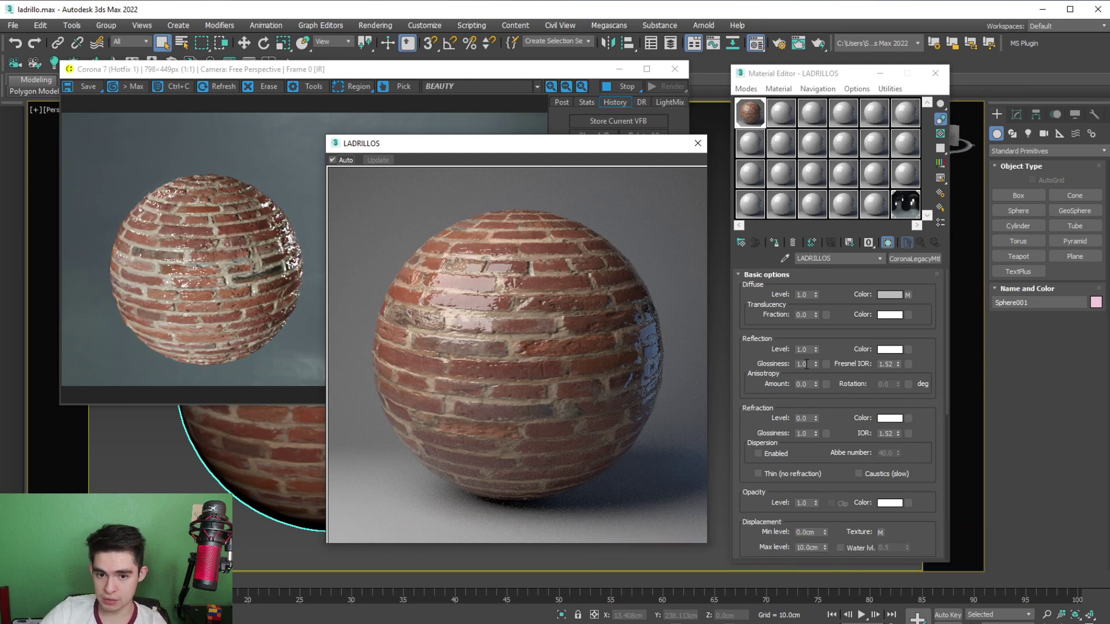
Load the TexturesCom_Wall_BrickRough1_2x2_1K_roughness image as a CoronaBitmap in the reflection glossiness slot and close the enlarged preview
scroll(759, 424, "down", 5)
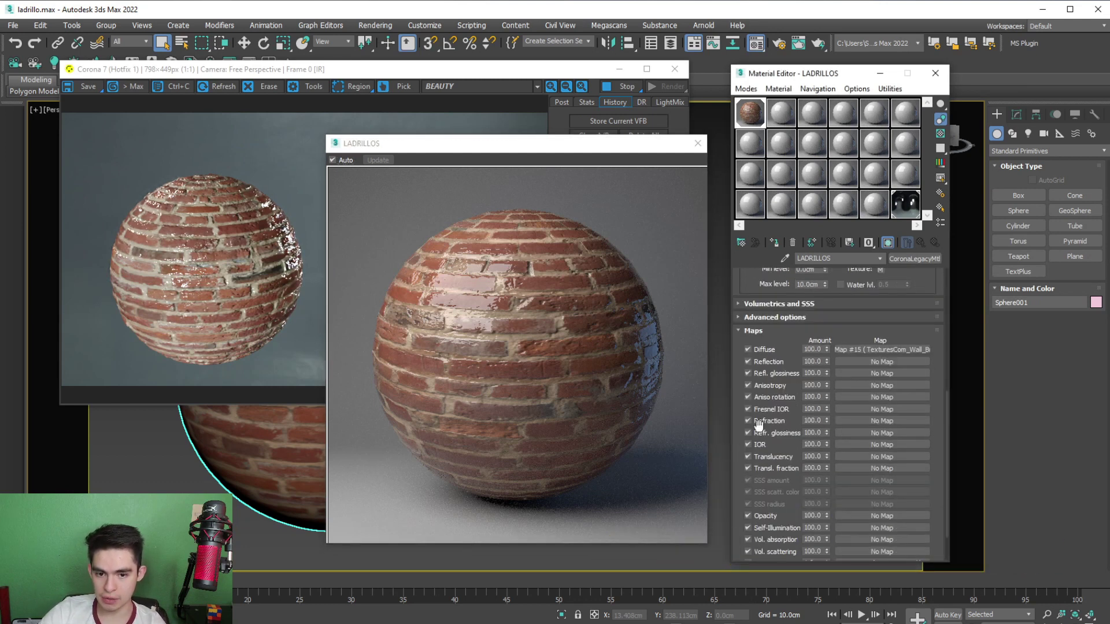
left_click(858, 373)
double_click(688, 211)
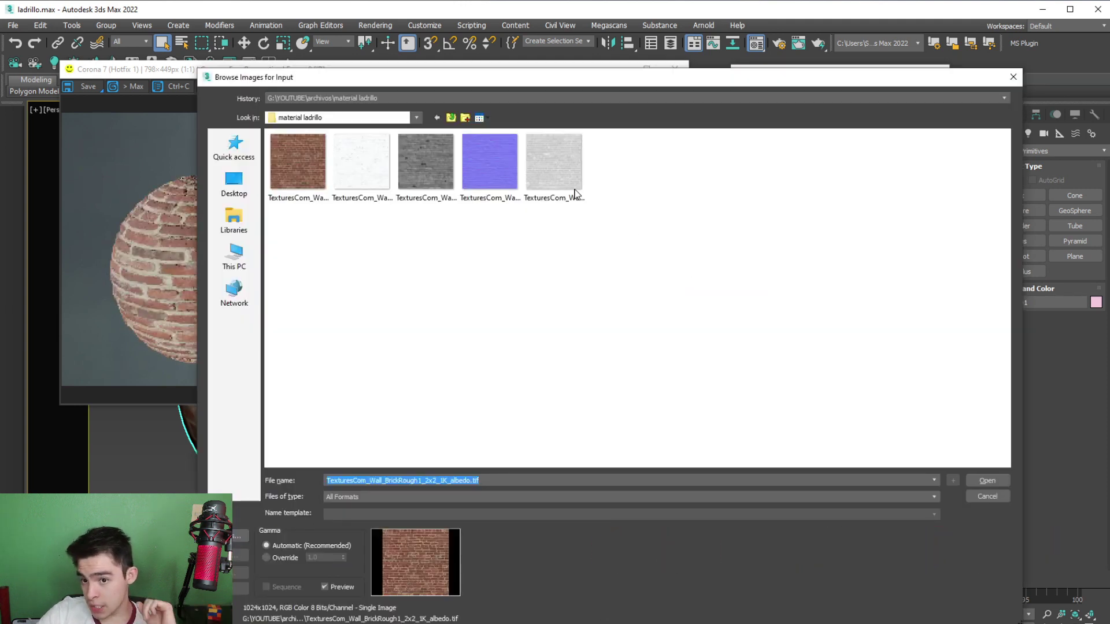
left_click(575, 192)
left_click(969, 482)
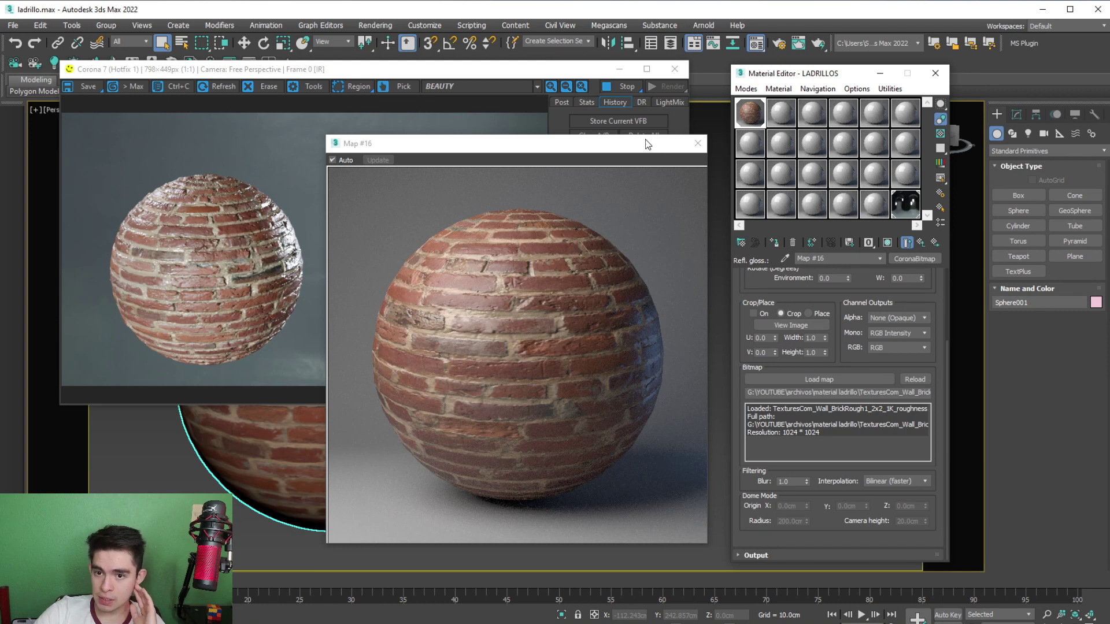
left_click(697, 143)
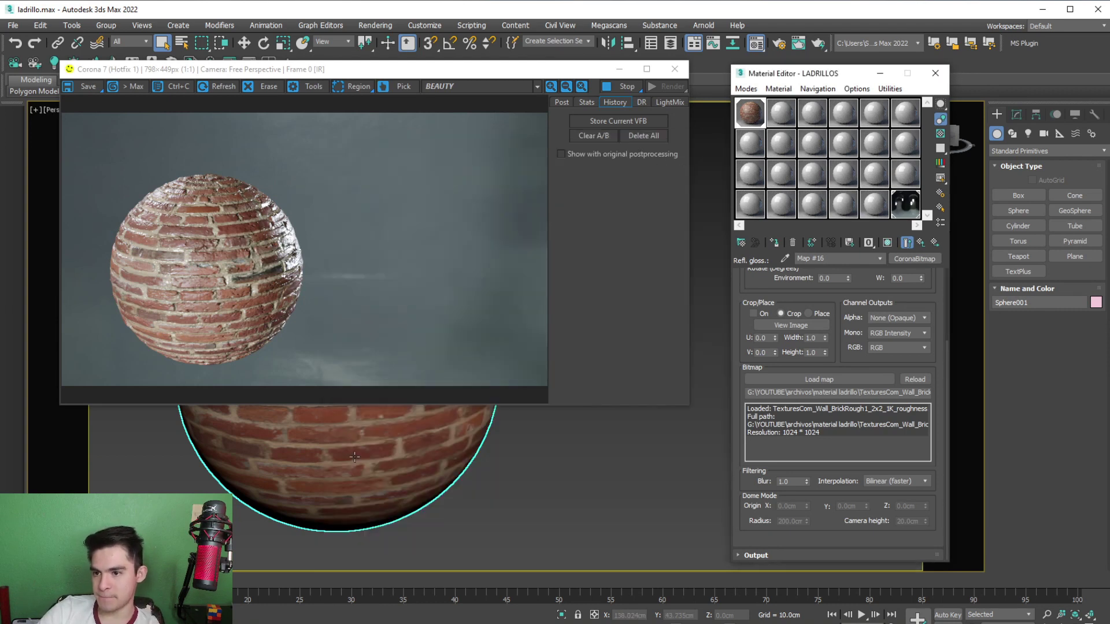
Examine the glossiness of the bricks on the rendered sphere from several angles and distances
scroll(364, 479, "down", 3)
scroll(364, 478, "up", 10)
scroll(364, 477, "down", 3)
scroll(399, 485, "up", 4)
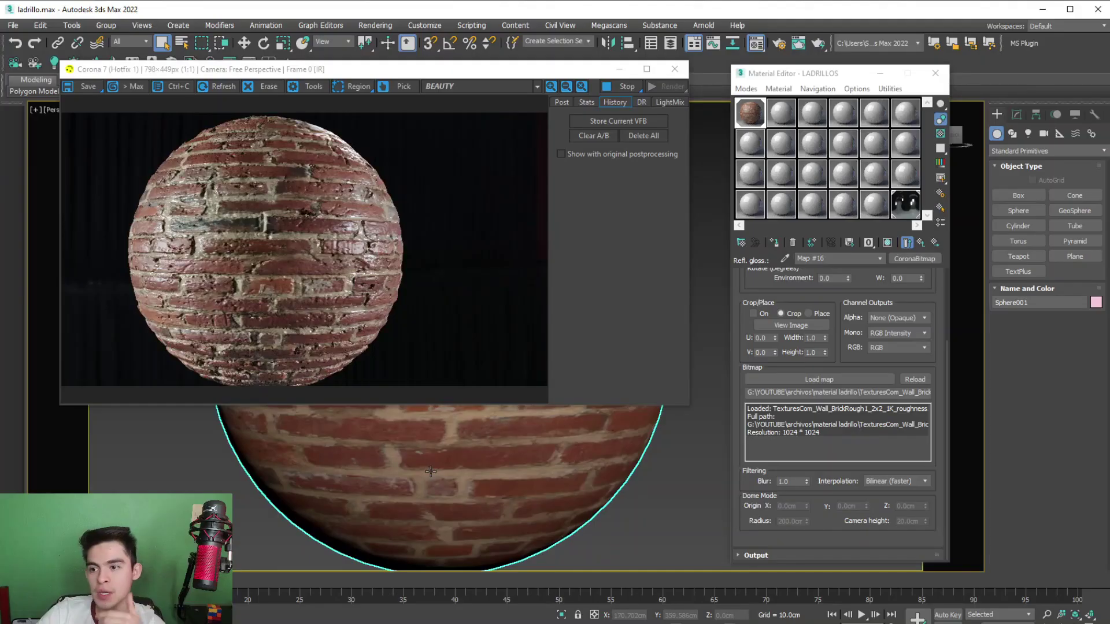
scroll(428, 471, "down", 4)
scroll(433, 480, "up", 4)
scroll(445, 495, "down", 3)
scroll(445, 496, "up", 3)
middle_click_drag(445, 495, 493, 497, "alt")
scroll(493, 497, "down", 3)
scroll(493, 497, "up", 2)
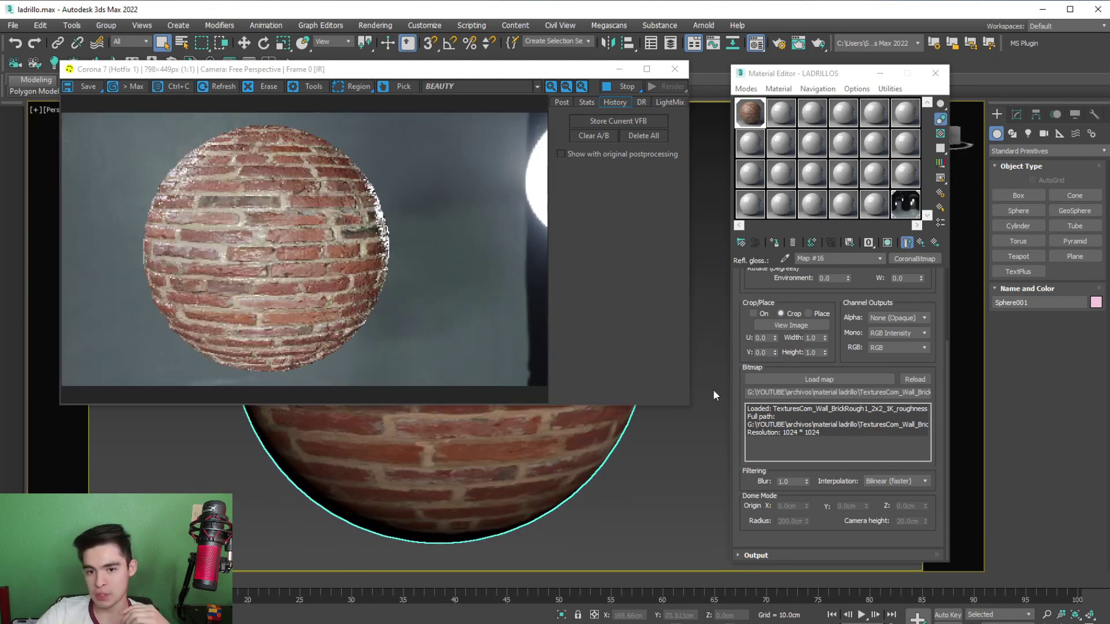
Wrap the reflection glossiness bitmap in a CoronaColorCorrect map, keeping the roughness image as its input
scroll(826, 358, "up", 3)
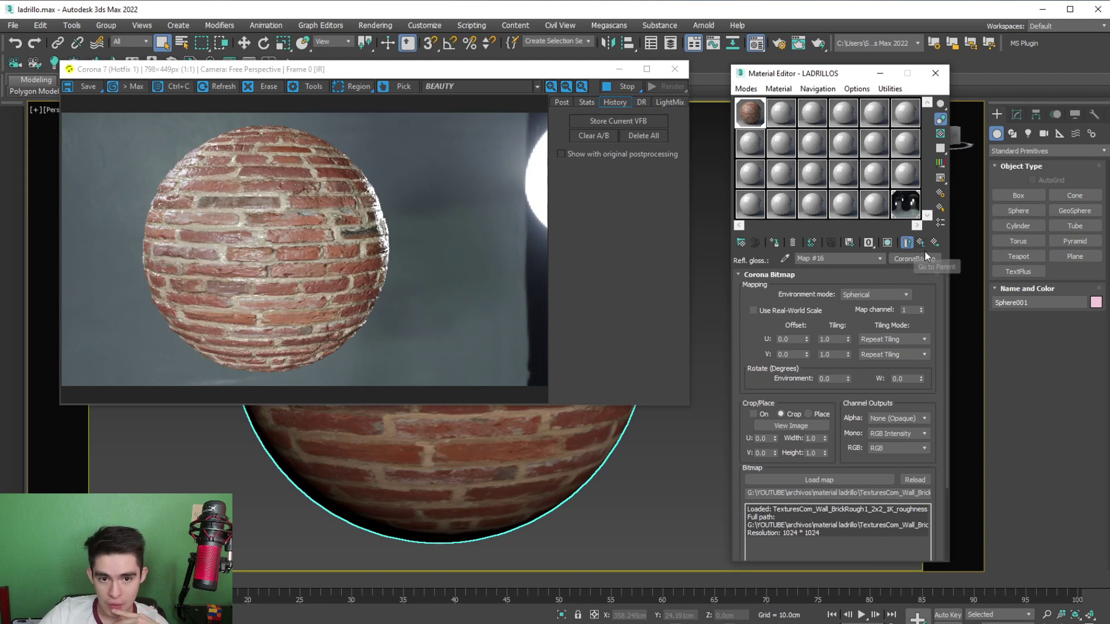
left_click(922, 262)
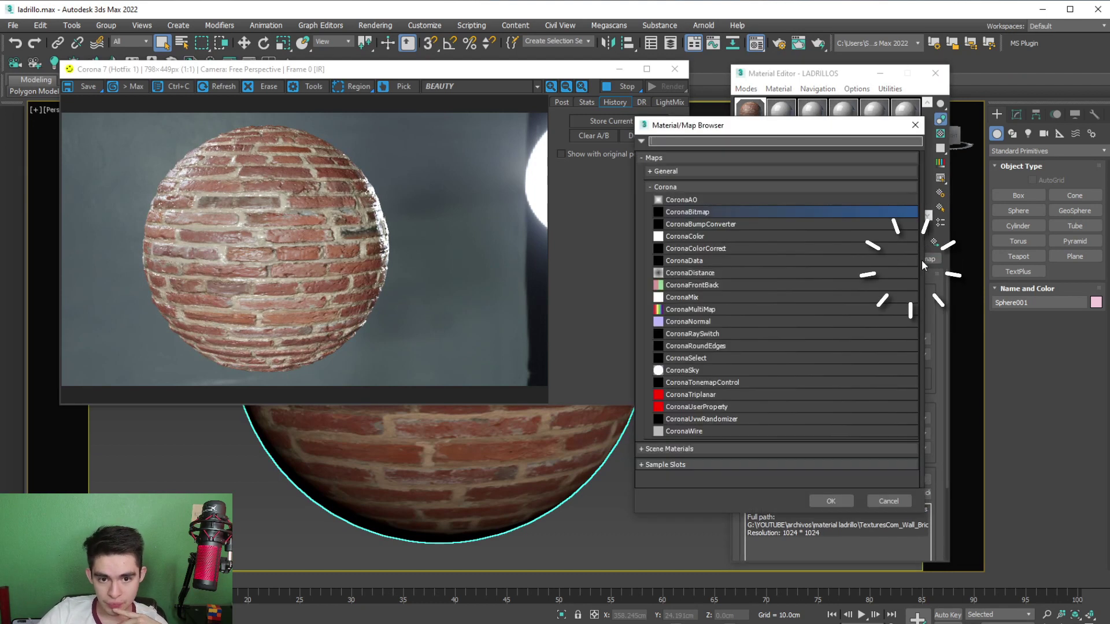
double_click(693, 246)
left_click(813, 349)
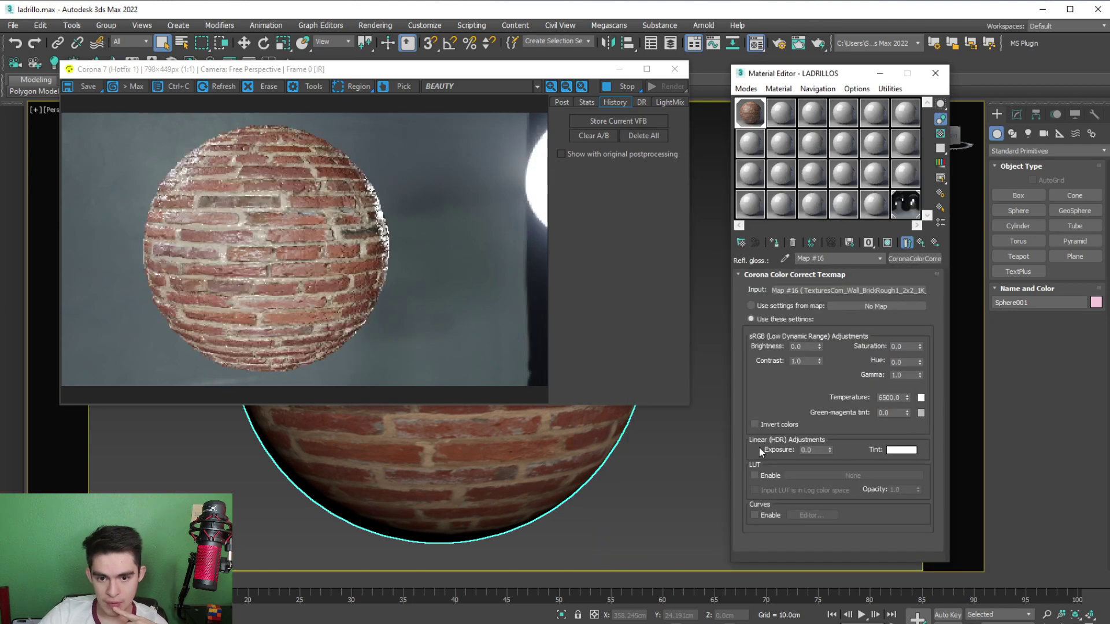
Try gamma values of 5 and 0.5 on the glossiness color correction to compare the brick shine
double_click(899, 375)
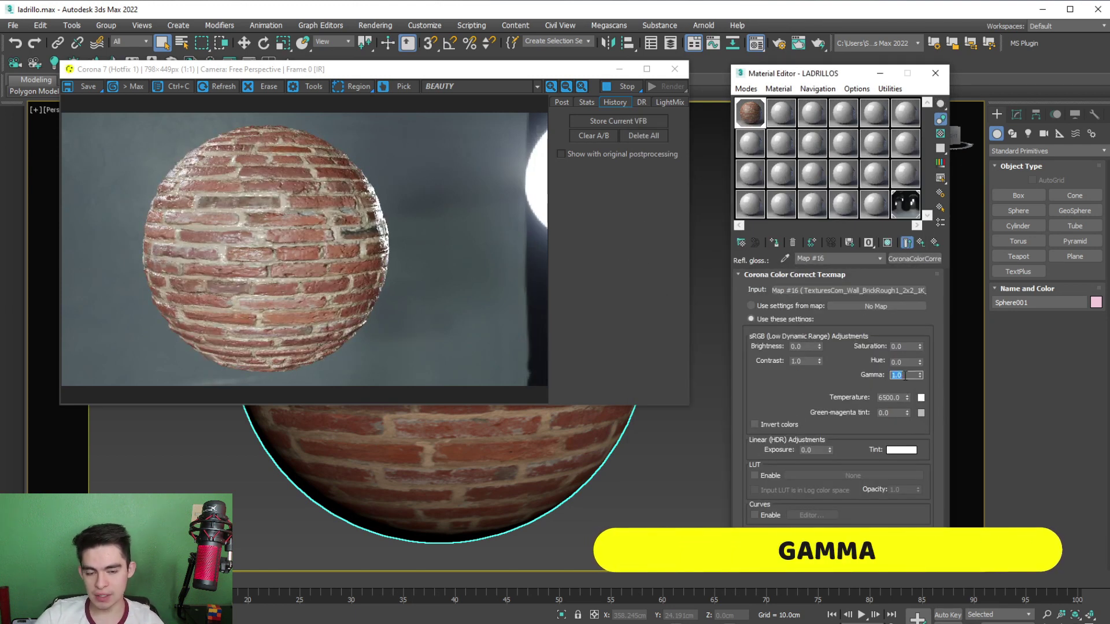
type("5")
key("Return")
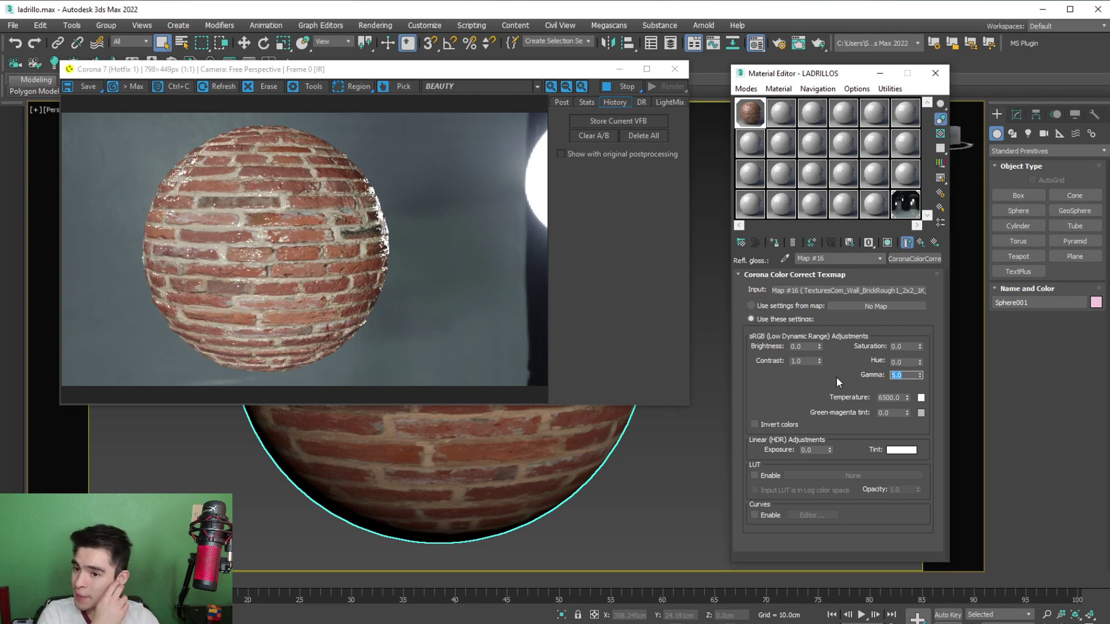
type("0.5")
key("Return")
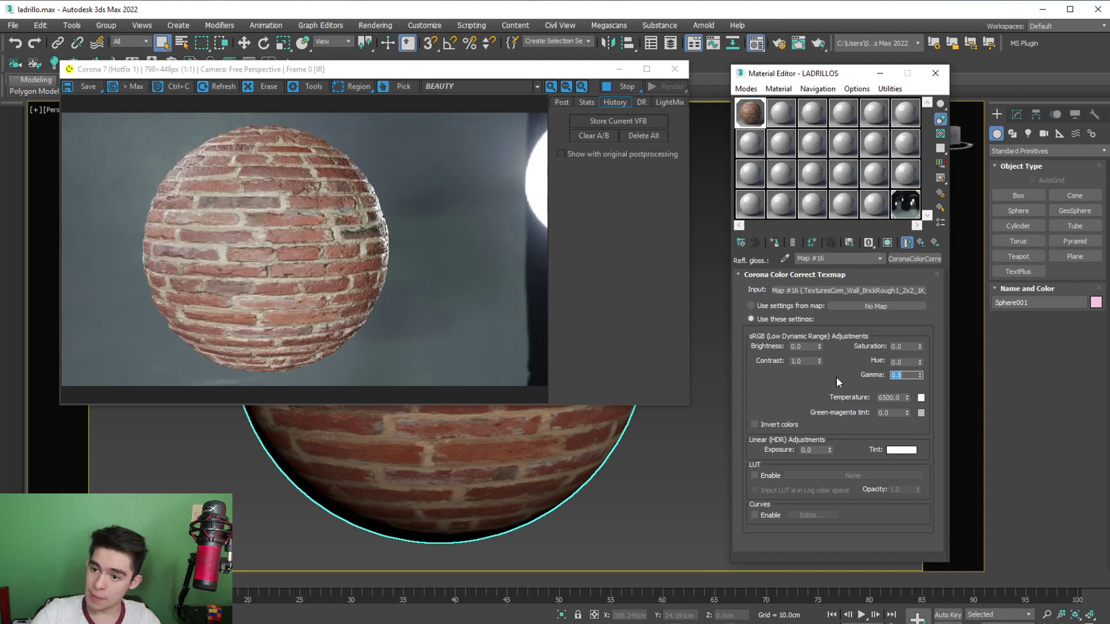
Set the glossiness color correction's gamma to 0.7, checking the shine in the enlarged preview and the render
double_click(738, 102)
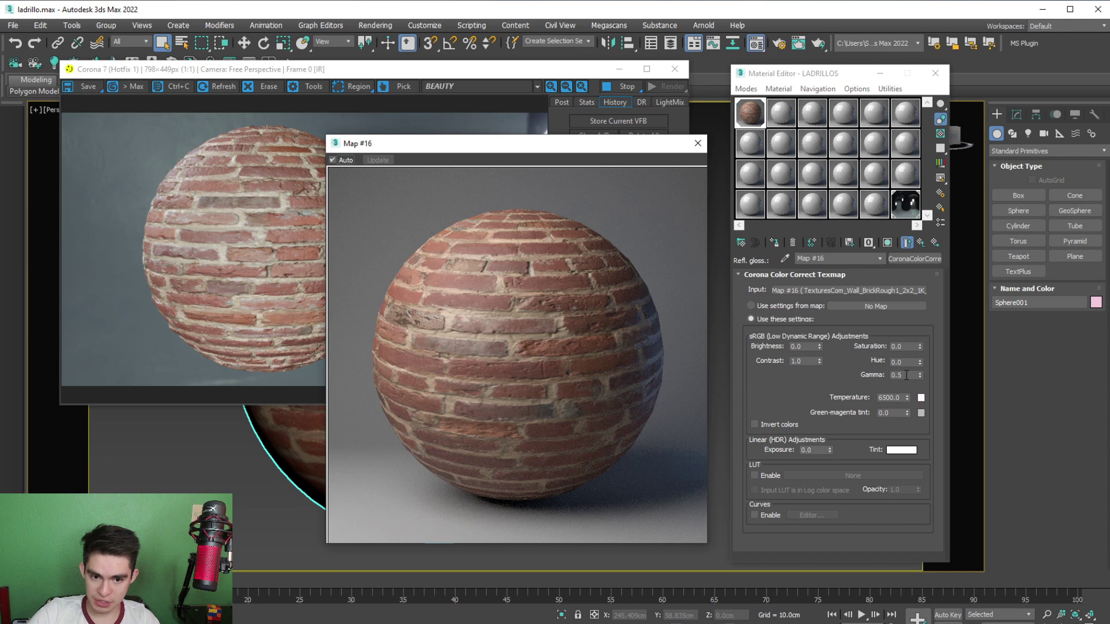
double_click(906, 375)
type("0.7")
key("Return")
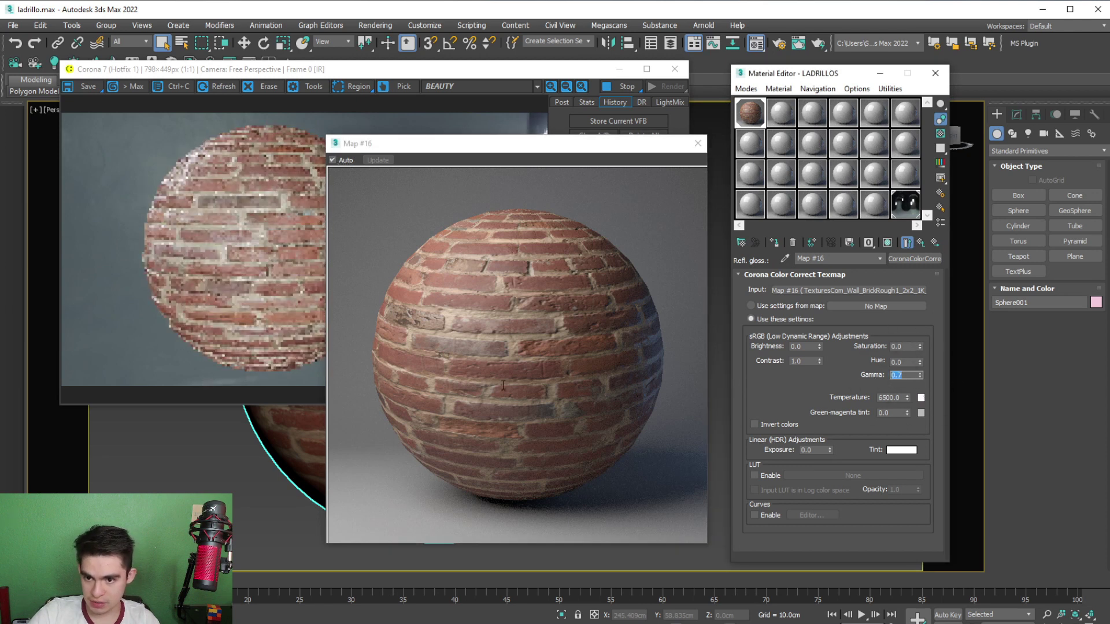
scroll(232, 452, "up", 4)
scroll(233, 452, "down", 5)
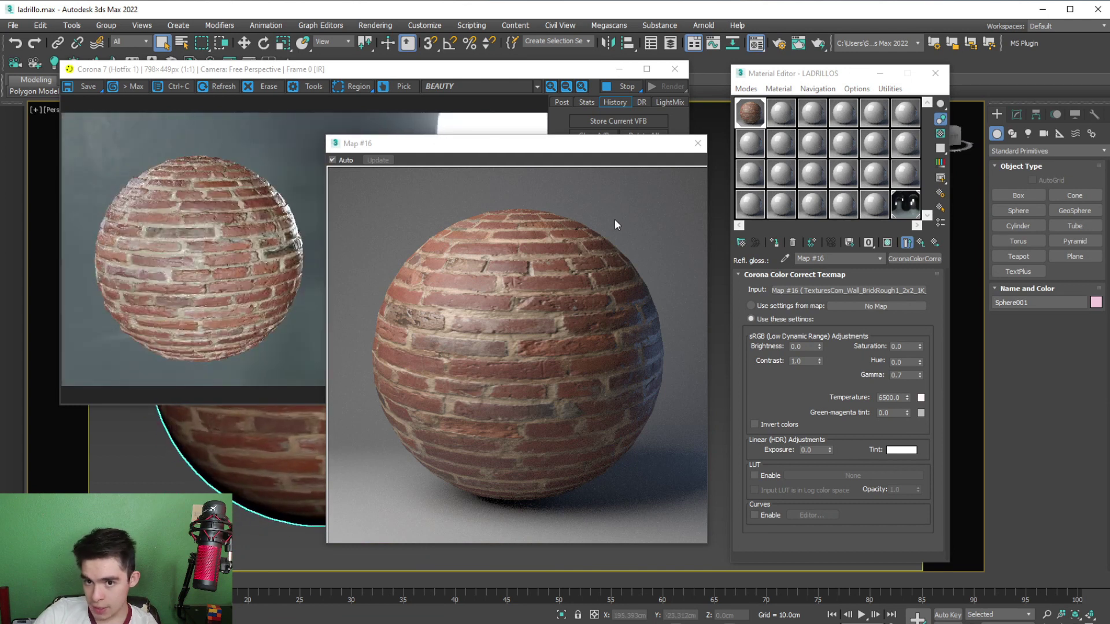
left_click(698, 144)
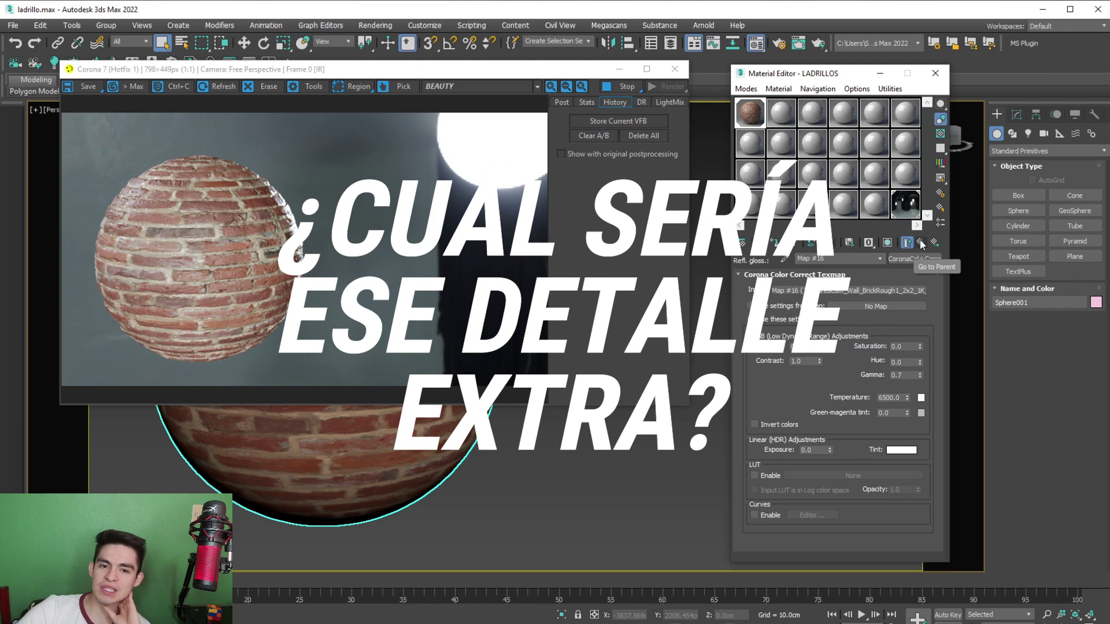
Store the current sphere render in the history and wrap the glossiness color correction in a CoronaMix map, keeping it as input
scroll(366, 479, "up", 4)
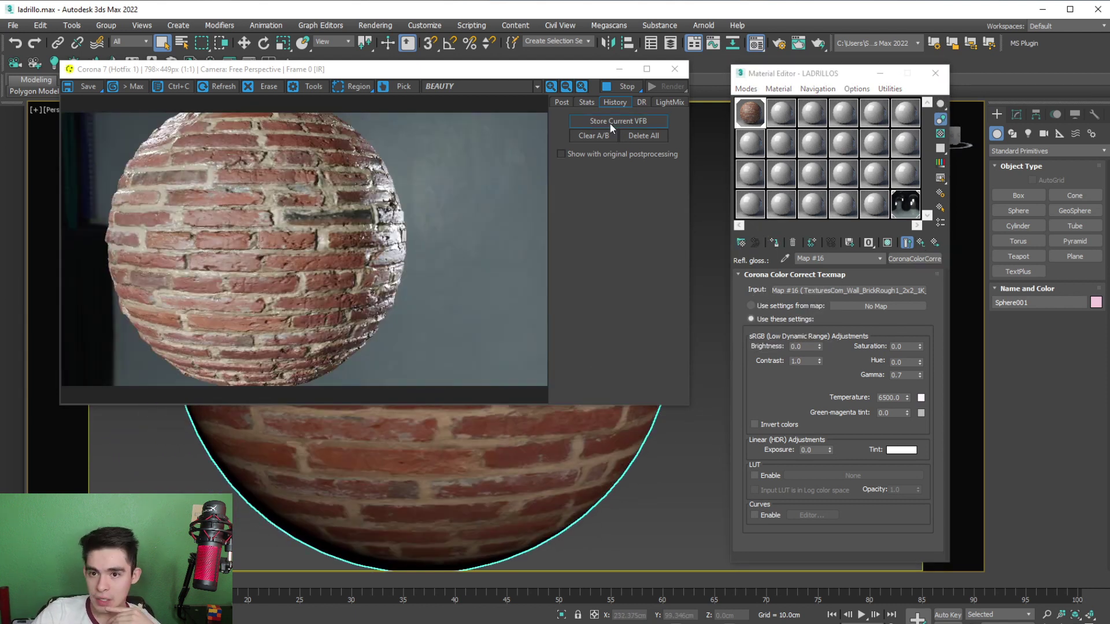
left_click(612, 122)
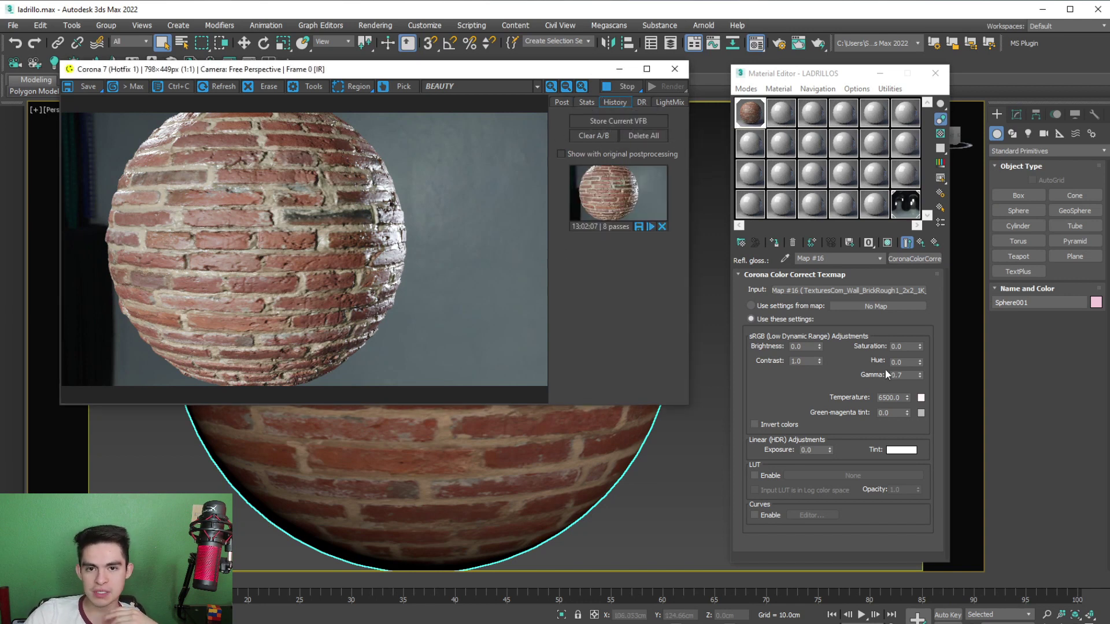
left_click(921, 259)
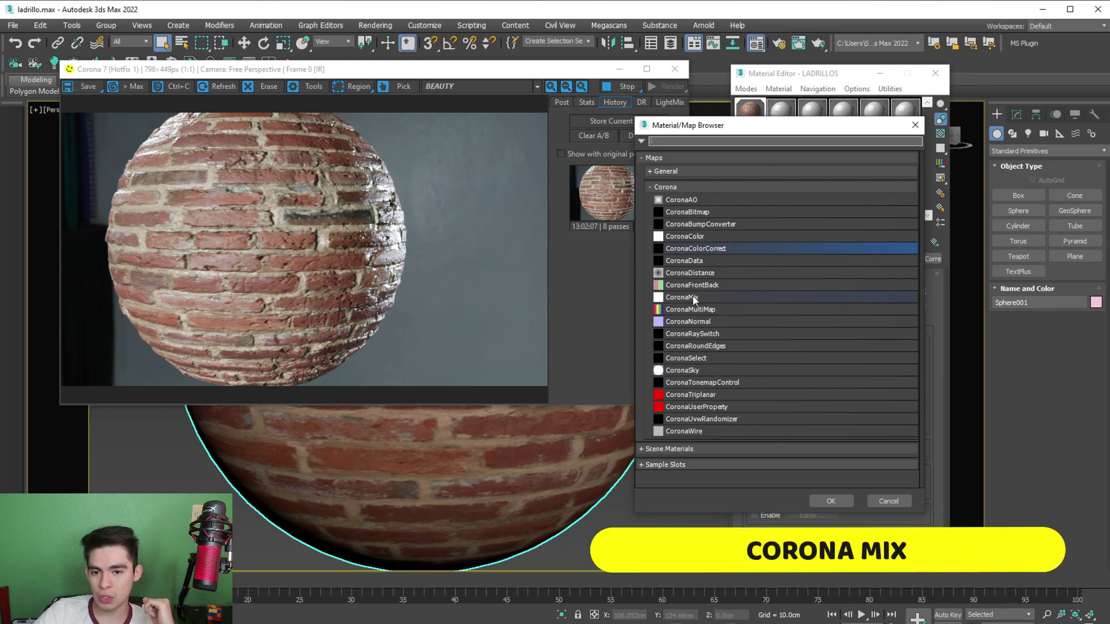
double_click(714, 297)
left_click(807, 348)
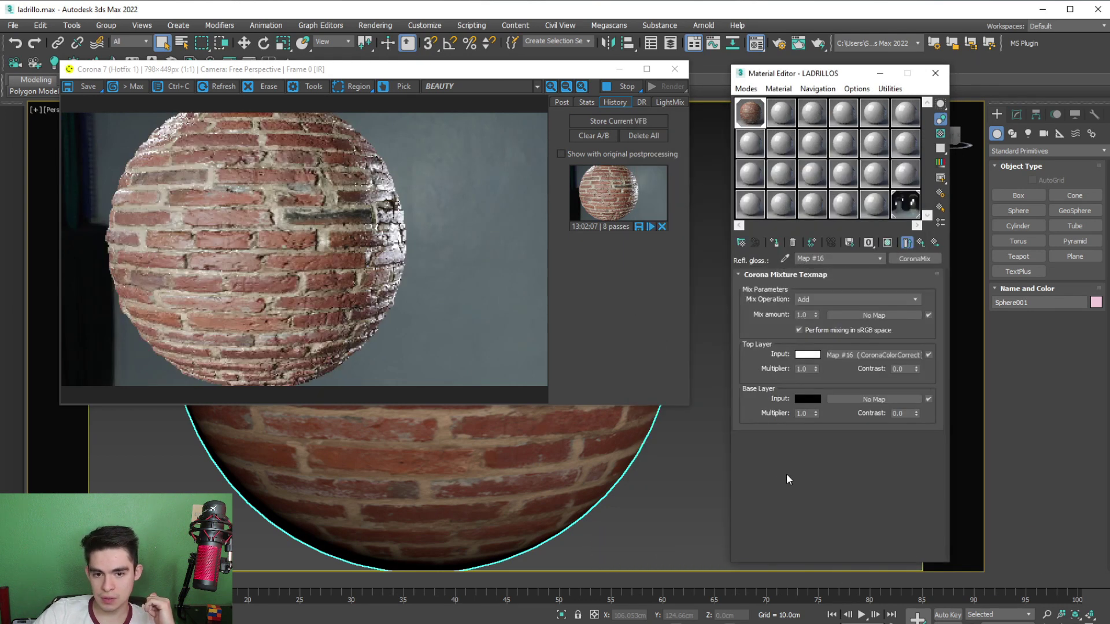
Copy the CoronaColorCorrect map as a non-instanced copy into the mix's base layer and clear the top layer
left_click_drag(884, 398, 872, 398)
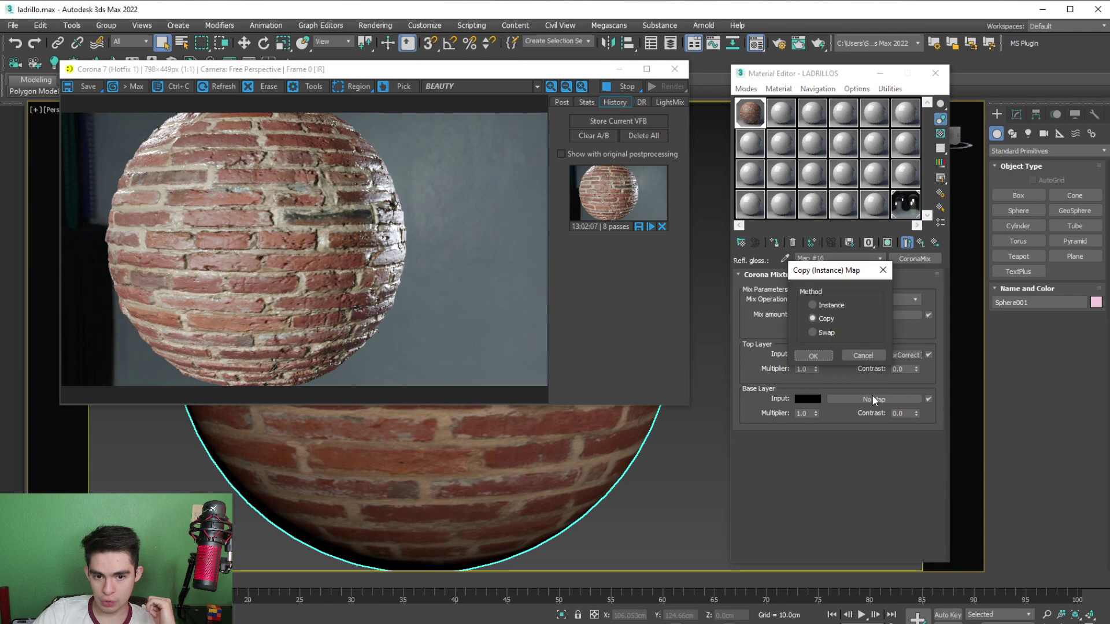
left_click(813, 354)
right_click(854, 353)
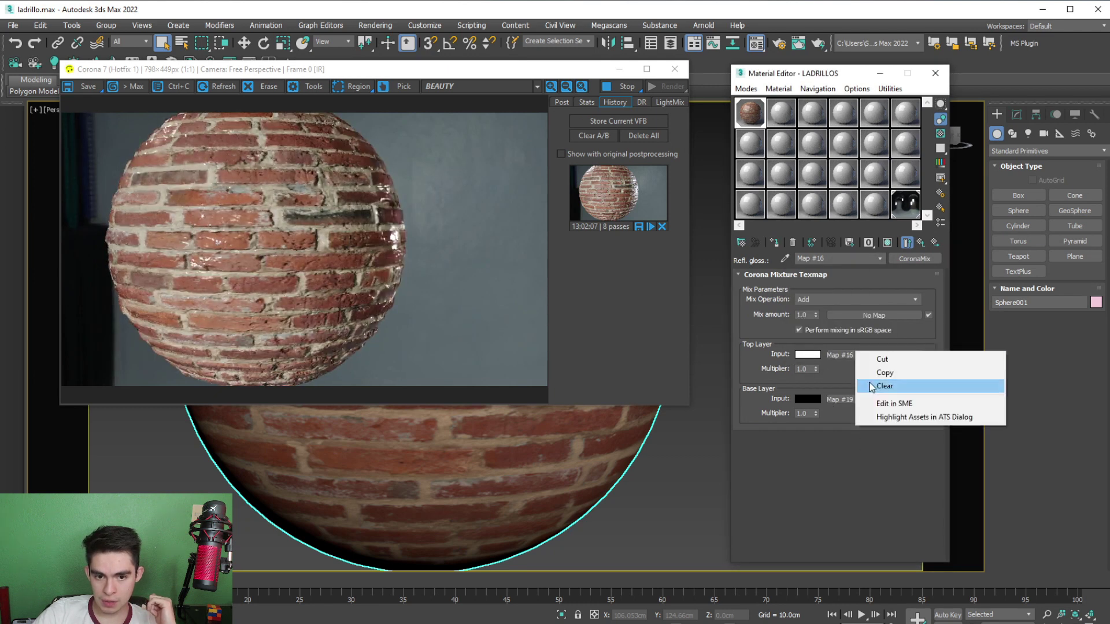
left_click(884, 386)
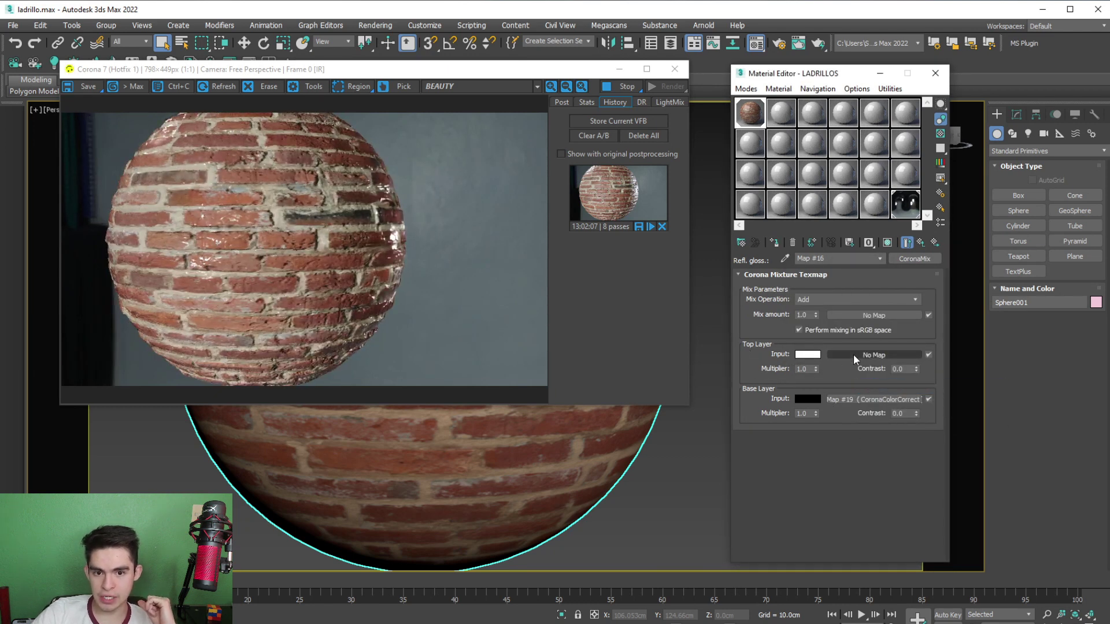
Load TexturesCom_Wall_BrickRough1_2x2_1K_ao.tif as a CoronaBitmap in the mix's top layer, checking the AO map on textures.com in the browser
left_click(853, 355)
double_click(682, 212)
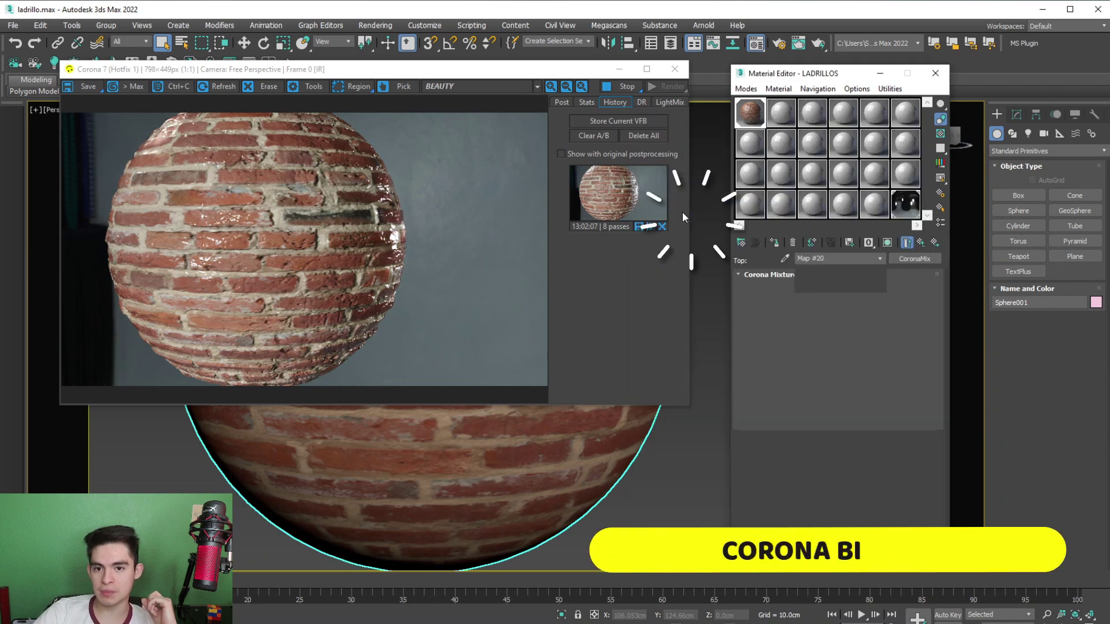
left_click(359, 186)
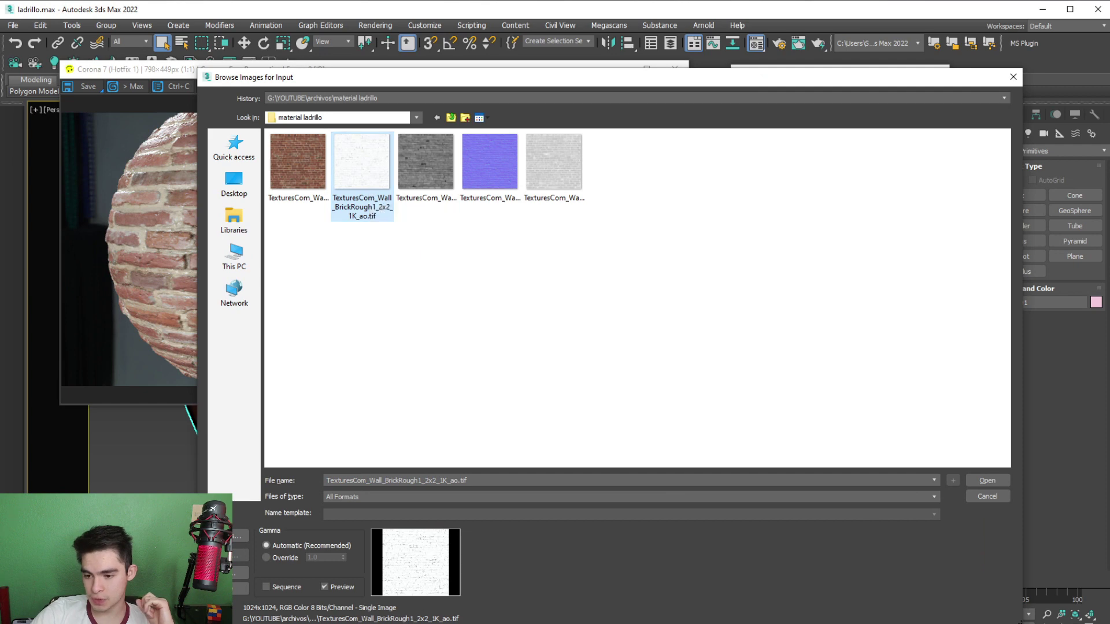
left_click(372, 623)
left_click(429, 604)
scroll(578, 416, "down", 5)
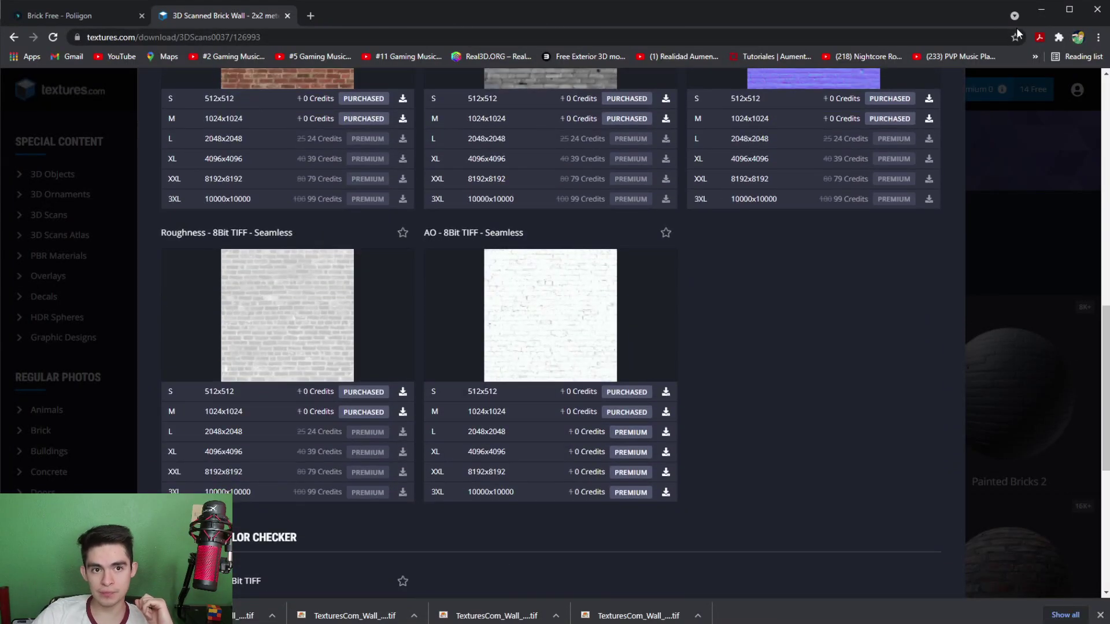
left_click(1041, 9)
left_click(985, 480)
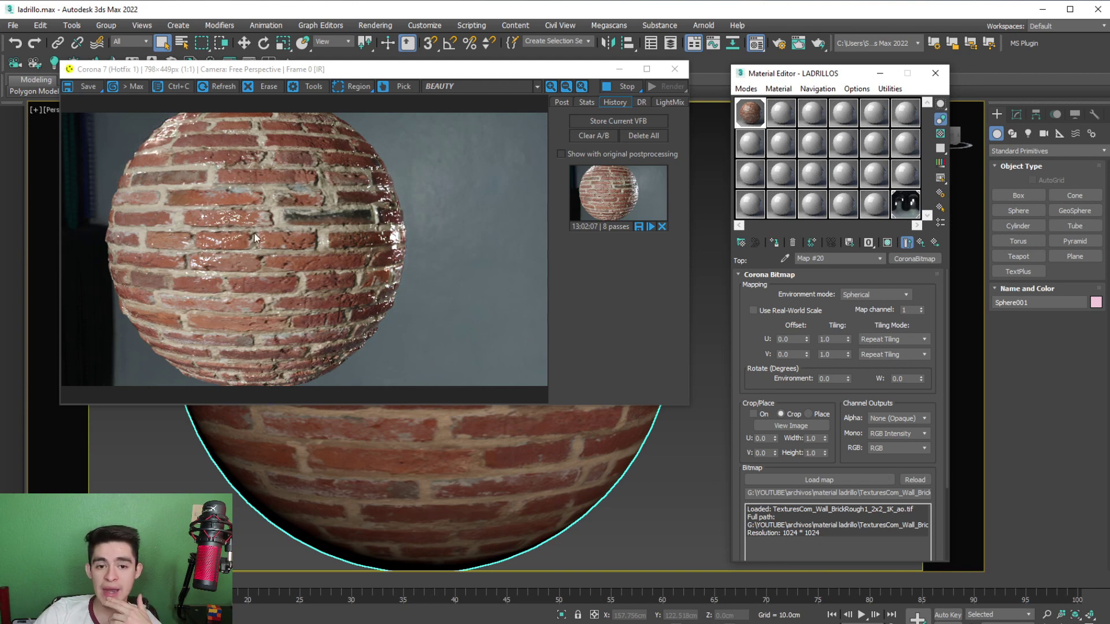
Set the glossiness CoronaMix's mix operation to Multiply
left_click(920, 244)
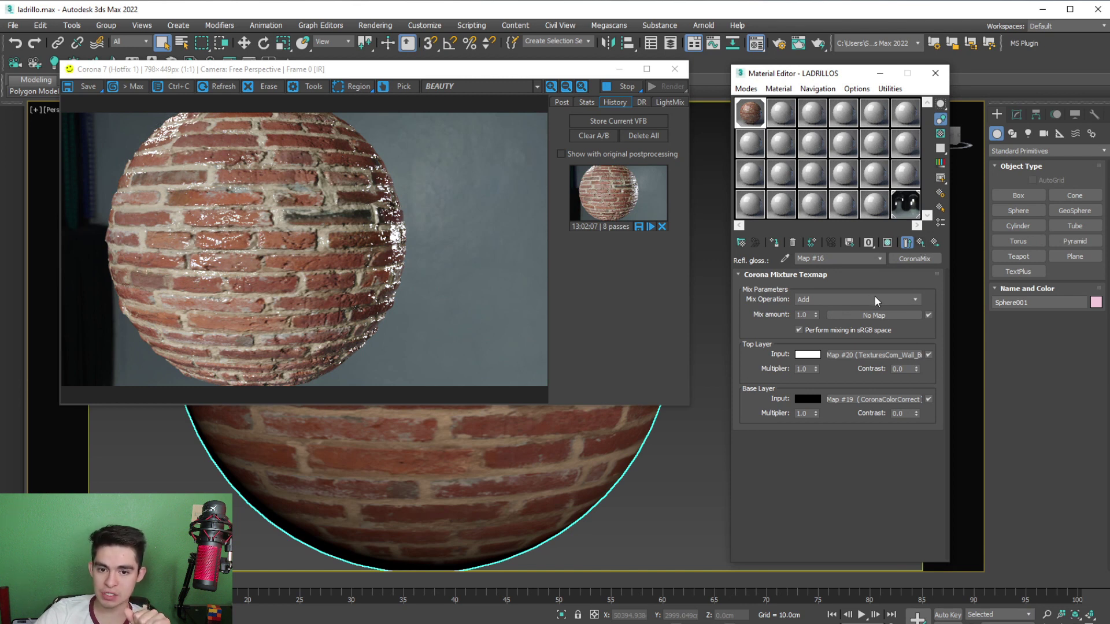
left_click(876, 299)
left_click(821, 326)
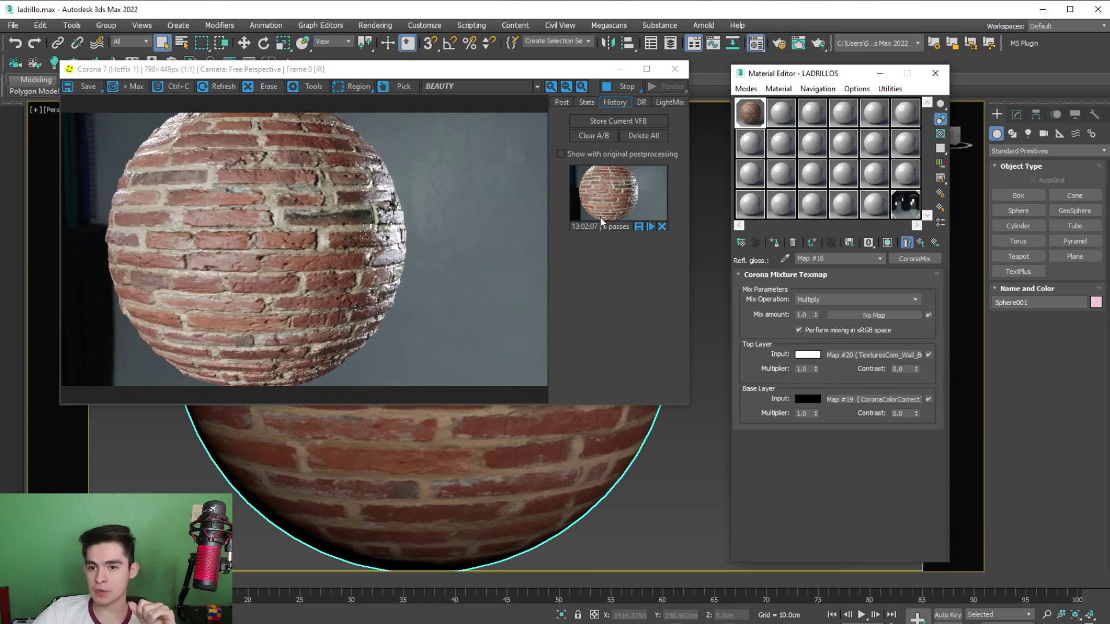
Compare the stored render with the current one using the A/B divider across the sphere
left_click(627, 203)
left_click_drag(22, 256, 95, 286)
left_click_drag(407, 289, 480, 287)
Examine the reflections in the sphere's bricks and joints from several angles and distances
scroll(470, 468, "down", 5)
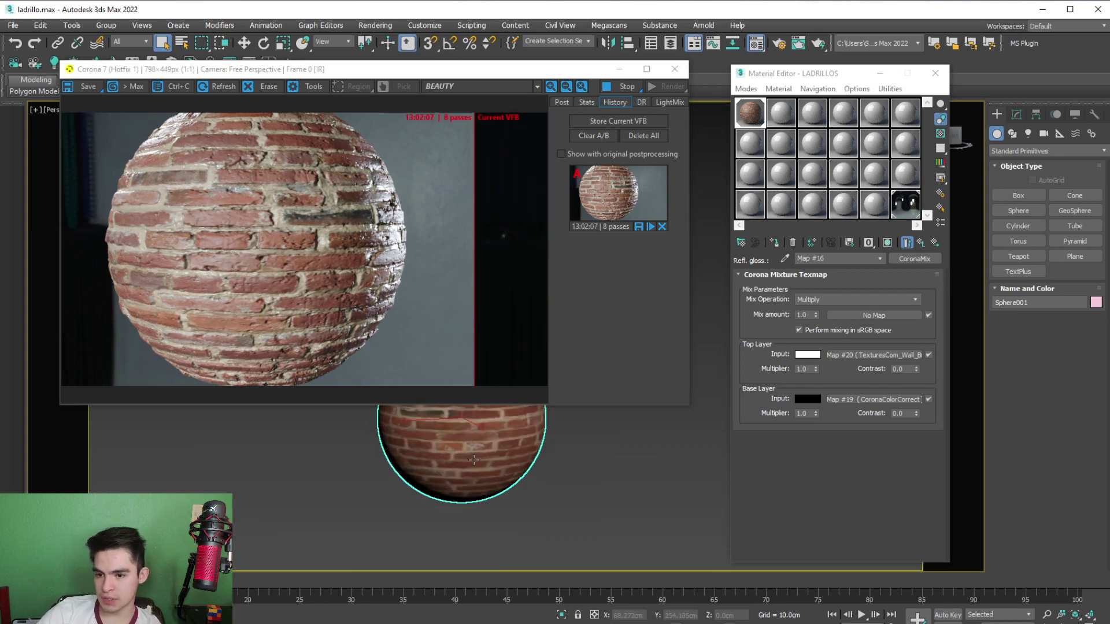
scroll(471, 462, "up", 6)
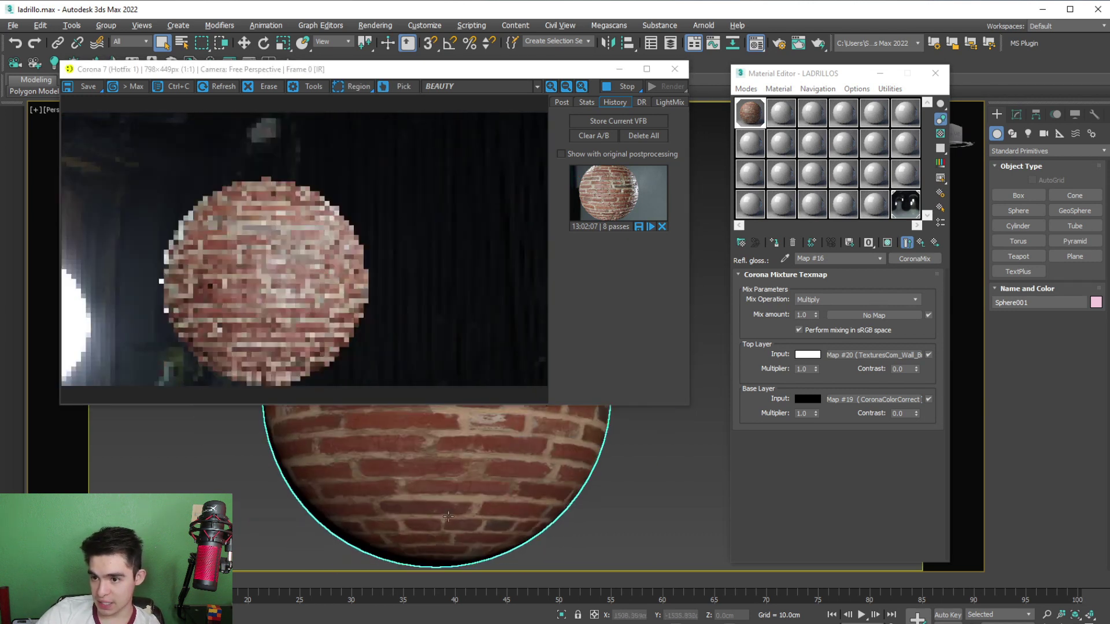
scroll(491, 520, "up", 4)
scroll(495, 517, "down", 3)
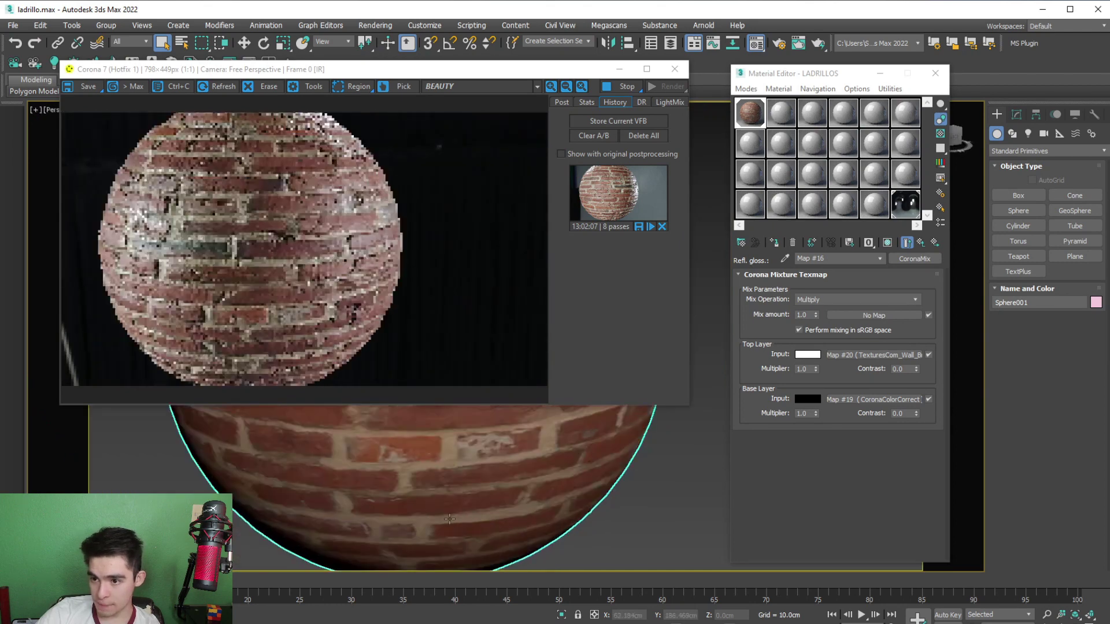
middle_click_drag(499, 511, 457, 498, "alt")
scroll(454, 503, "down", 3)
scroll(458, 508, "up", 3)
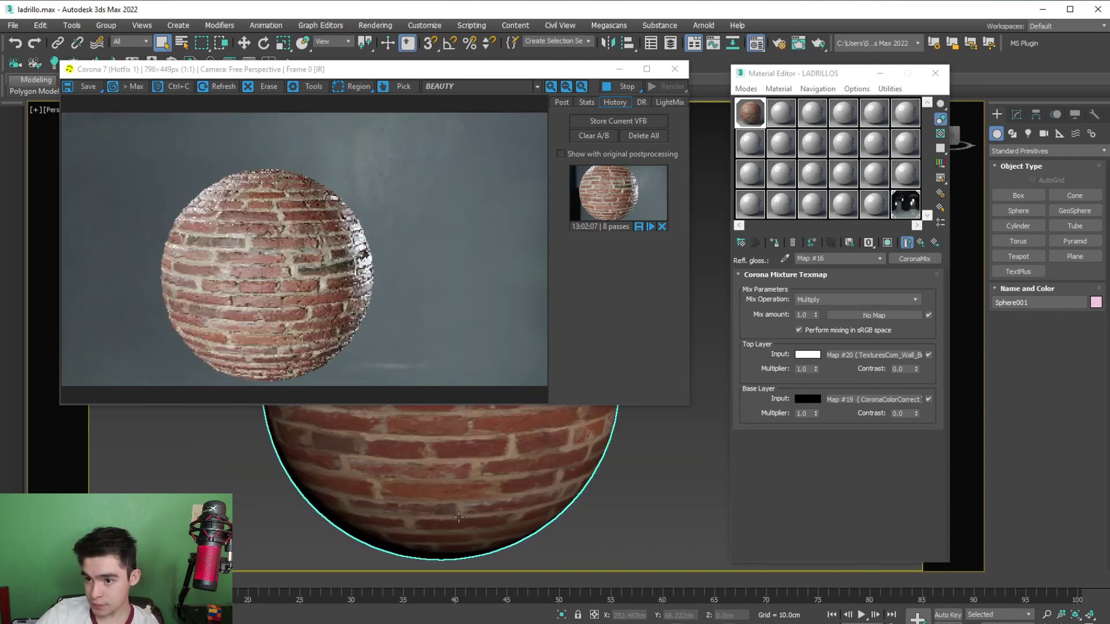
scroll(461, 497, "down", 3)
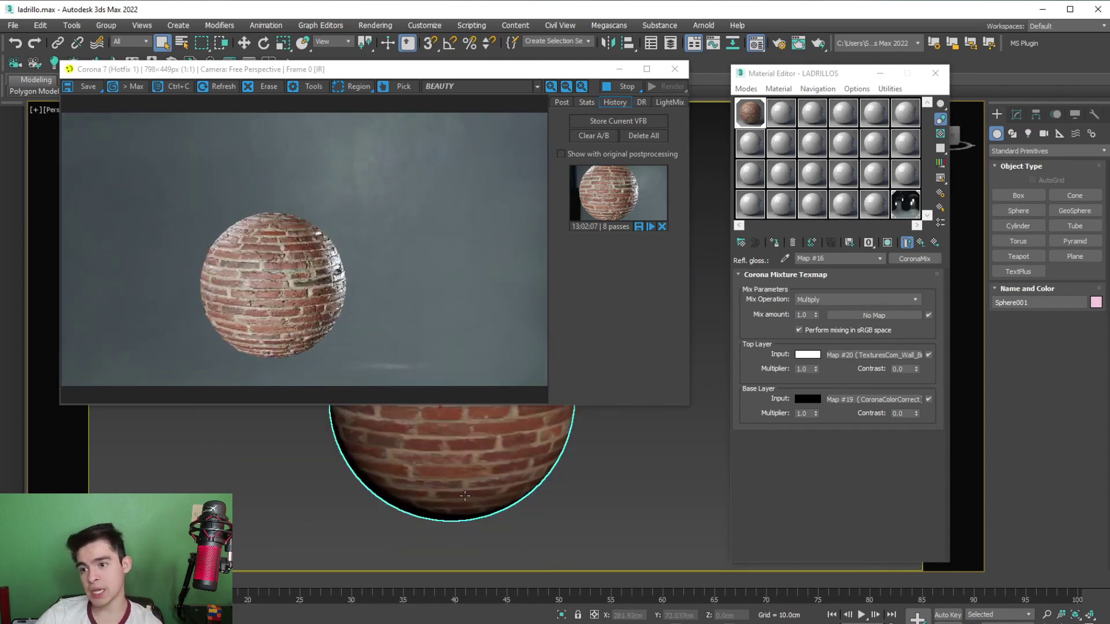
scroll(464, 498, "up", 2)
scroll(522, 485, "down", 3)
Create a box about 373 cm long and 119 cm wide beside the sphere, with a height of 200 cm
left_click(523, 485)
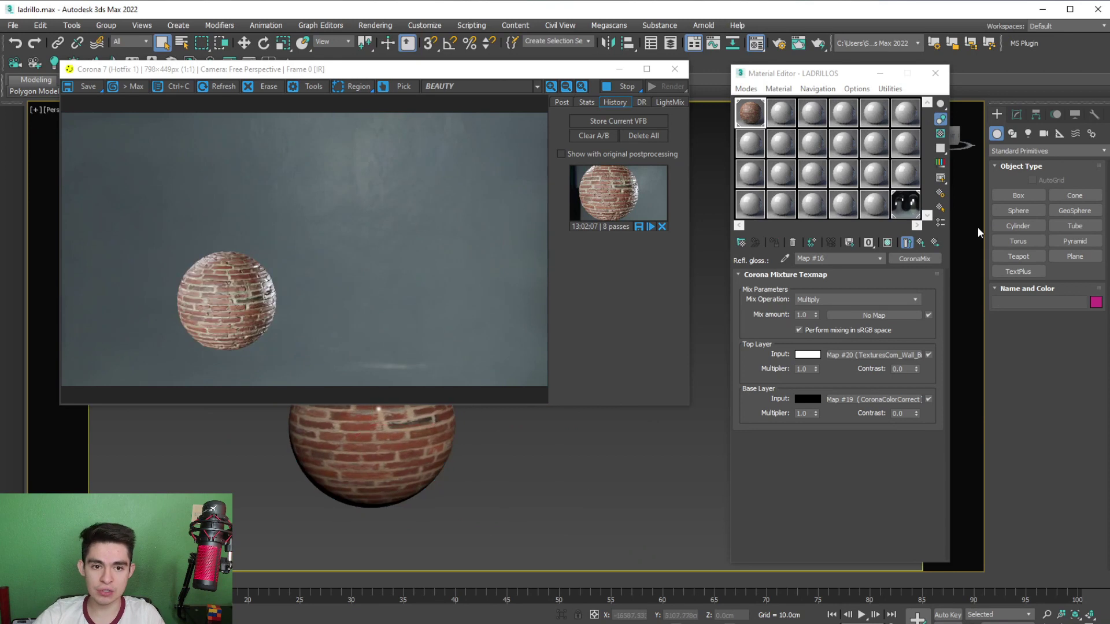
left_click(1018, 196)
scroll(452, 506, "down", 2)
left_click_drag(463, 476, 671, 474)
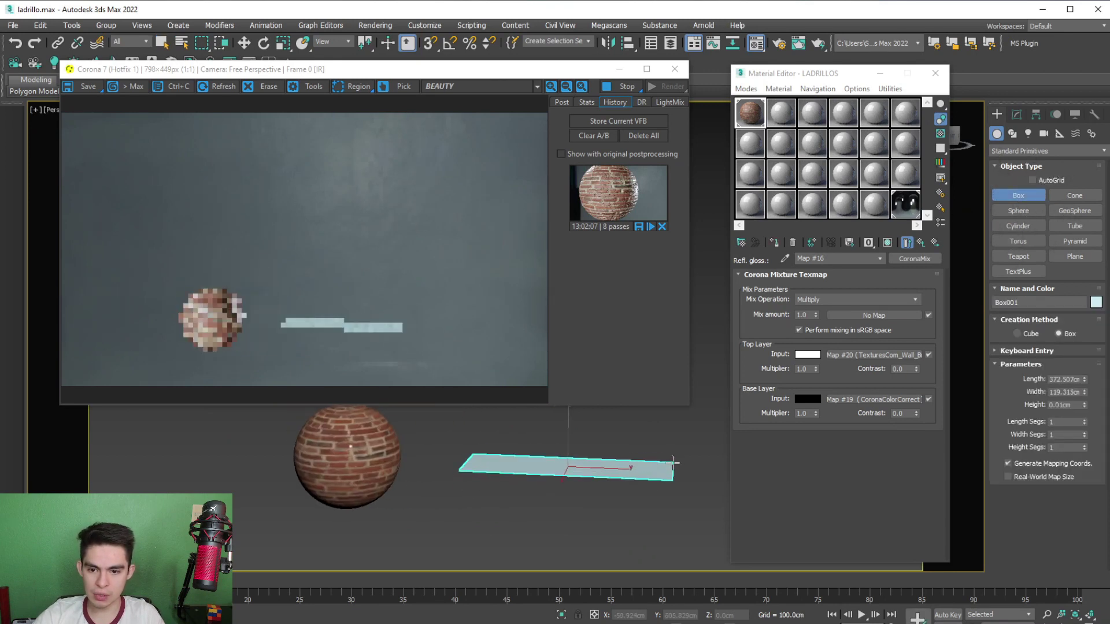
type("200")
key("Return")
scroll(582, 458, "up", 3)
middle_click_drag(582, 458, 556, 488)
Assign the LADRILLOS material to the new box
left_click(755, 119)
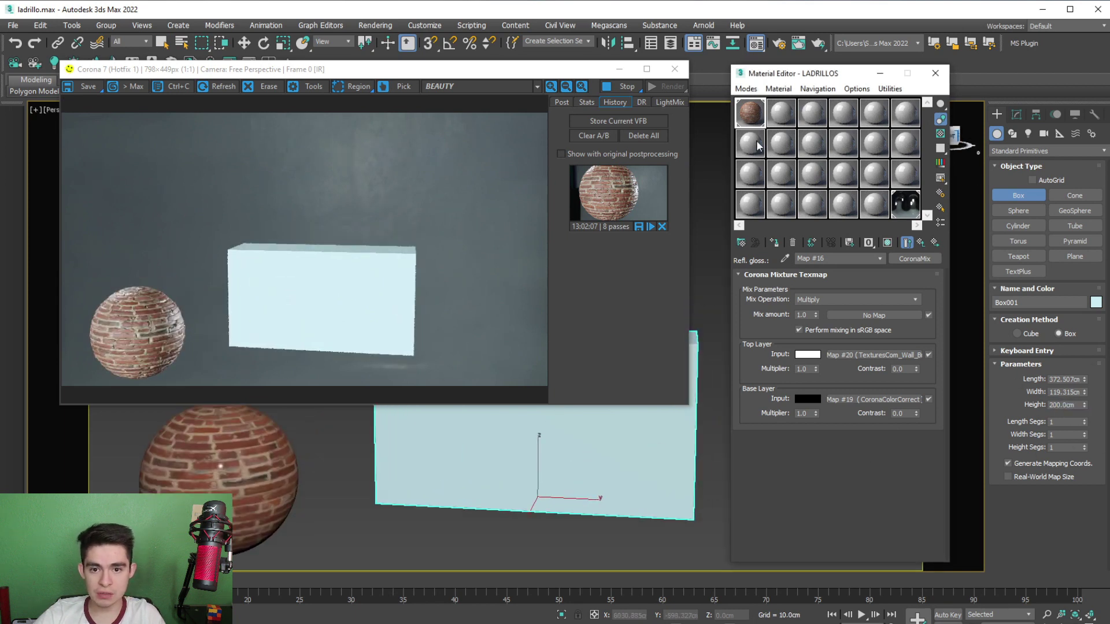
left_click(774, 243)
scroll(552, 474, "up", 5)
middle_click_drag(573, 489, 427, 480)
scroll(542, 484, "down", 3)
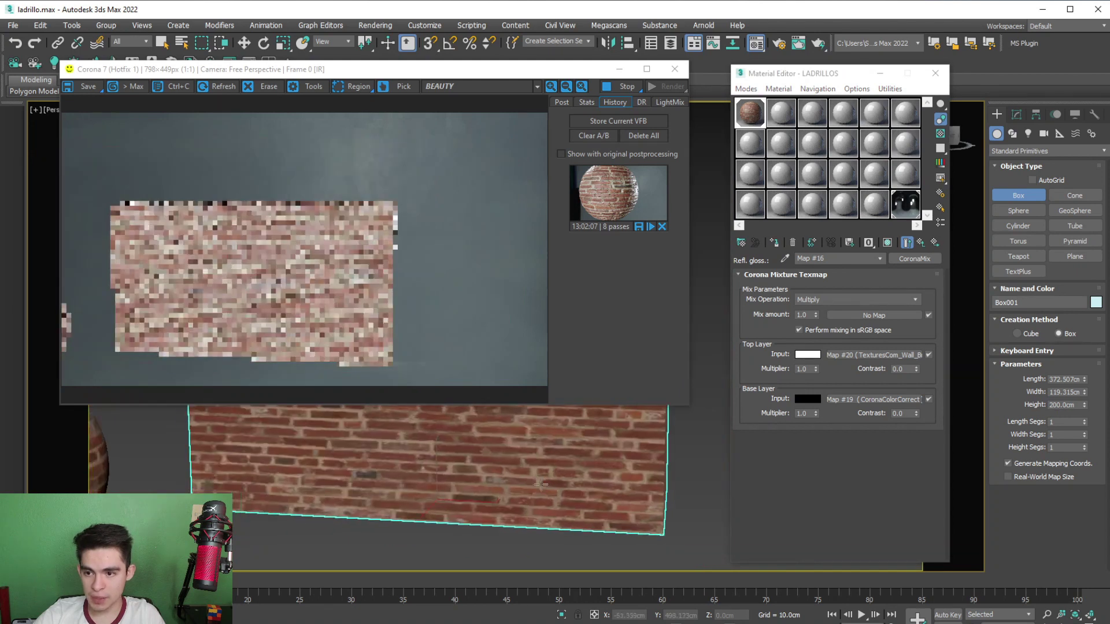
Add a UVW Map modifier to the box with Box mapping, setting its length and width to 200 cm
left_click(1016, 114)
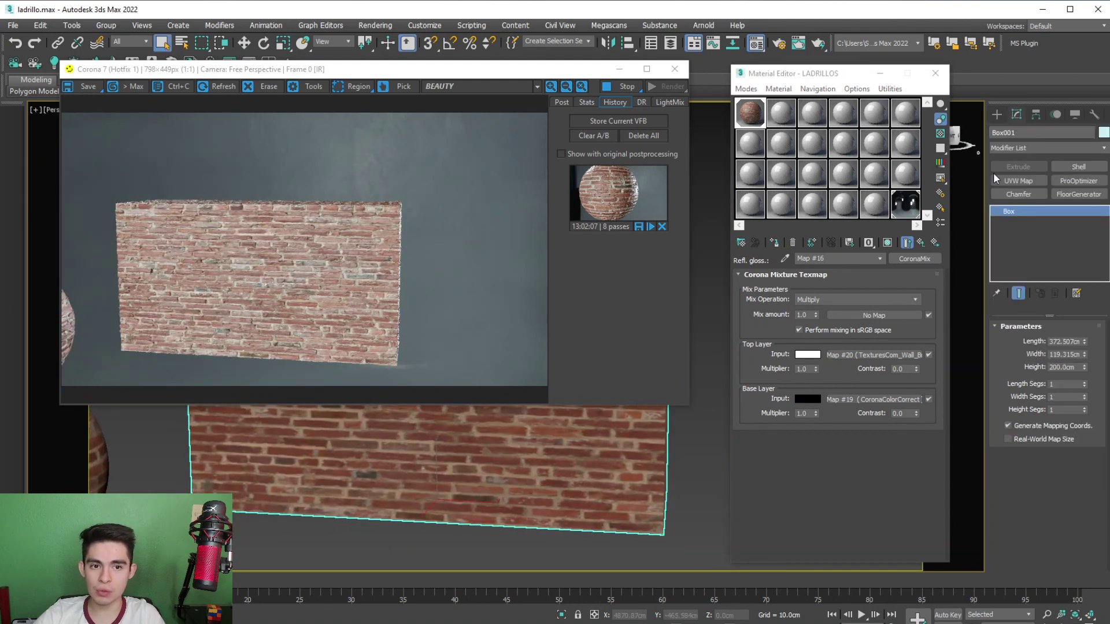
left_click(1023, 181)
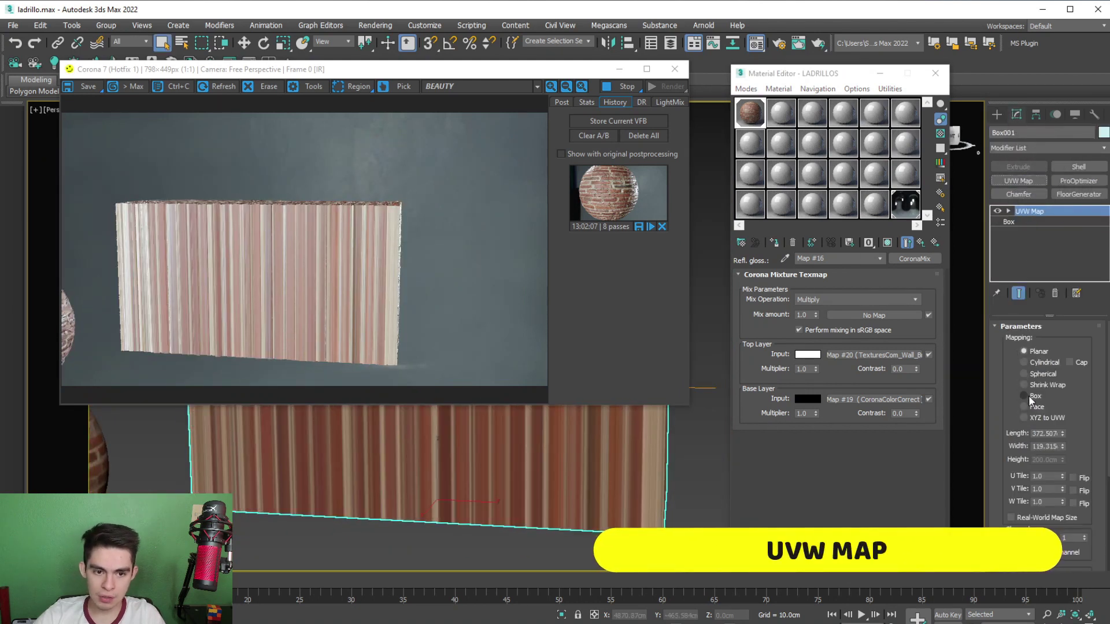
left_click(1024, 396)
type("200")
key("Tab")
type("200")
key("Return")
Examine the brick material's scale and relief on the box and sphere from another angle and various distances
scroll(653, 428, "down", 3)
middle_click_drag(289, 462, 421, 488, "alt")
scroll(408, 454, "up", 4)
scroll(399, 454, "down", 2)
scroll(316, 464, "up", 4)
scroll(337, 479, "down", 5)
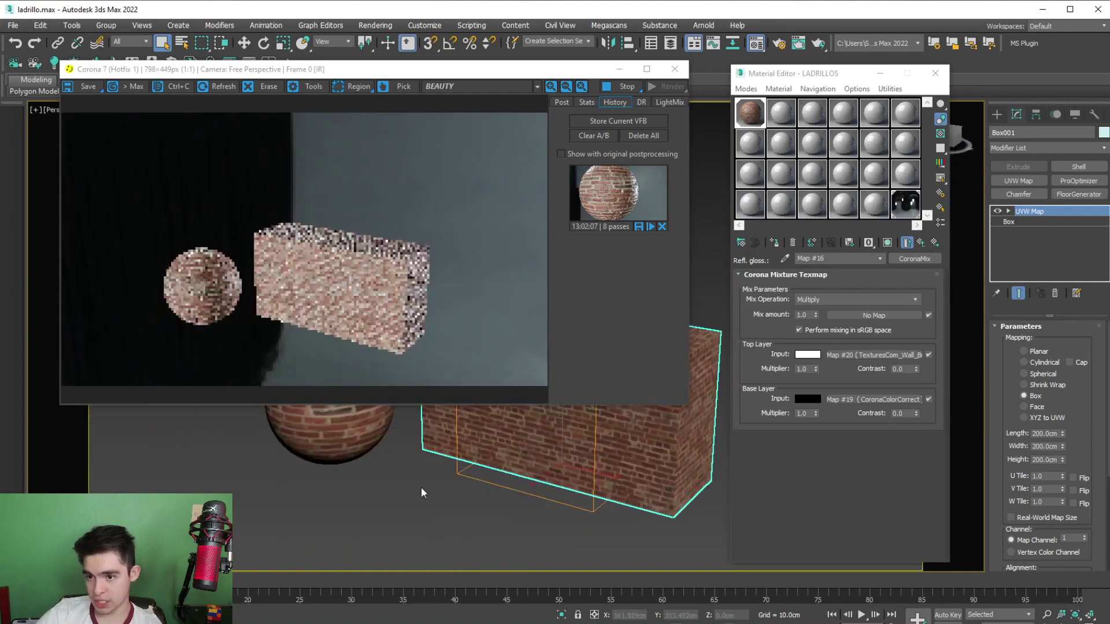